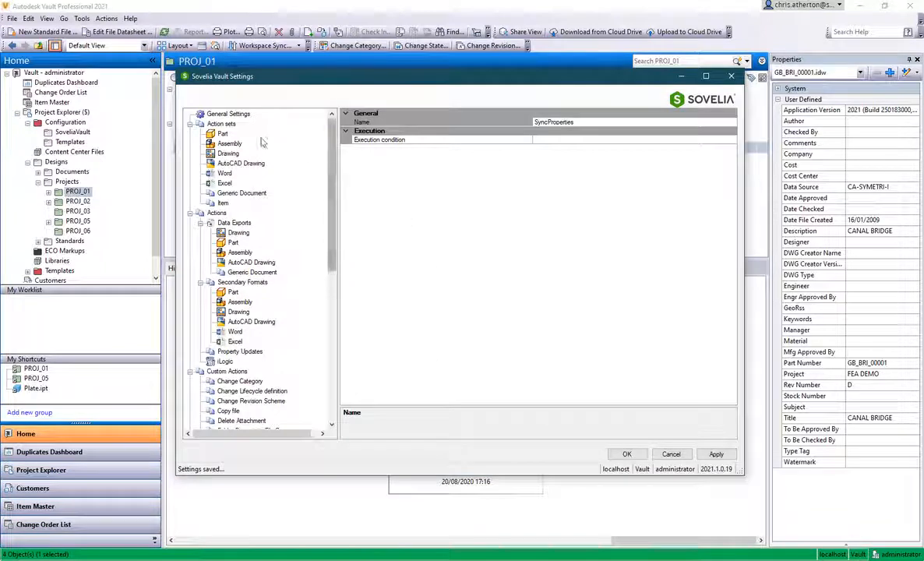
# Examine the general settings and the secondary formats offered for parts, assemblies, drawings and AutoCAD drawings.
pyautogui.click(239, 115)
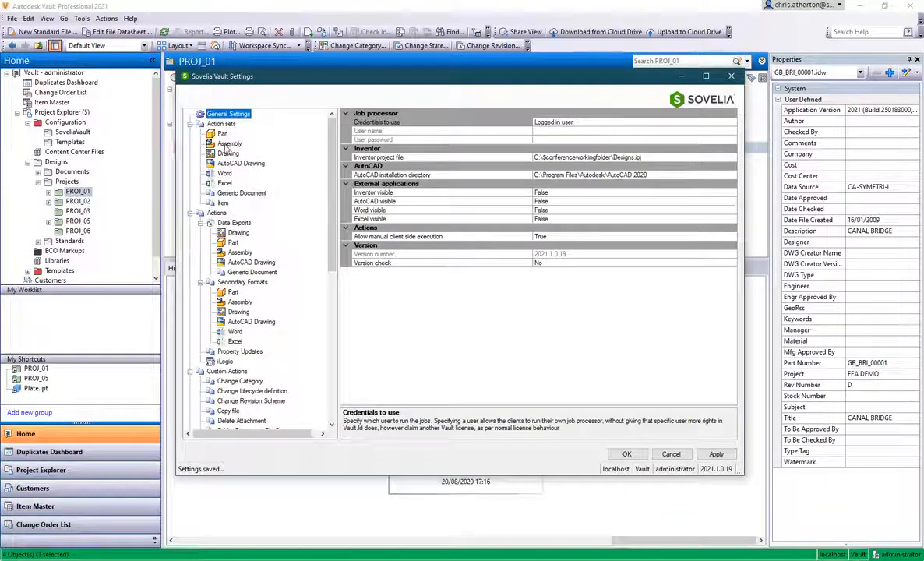
pyautogui.click(233, 283)
pyautogui.scroll(-1, 243, 283)
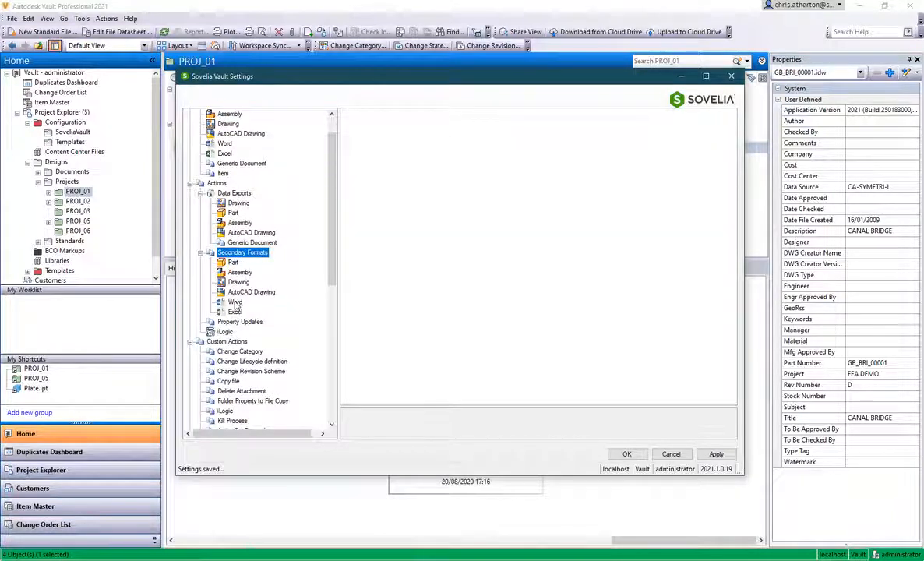
pyautogui.rightClick(241, 291)
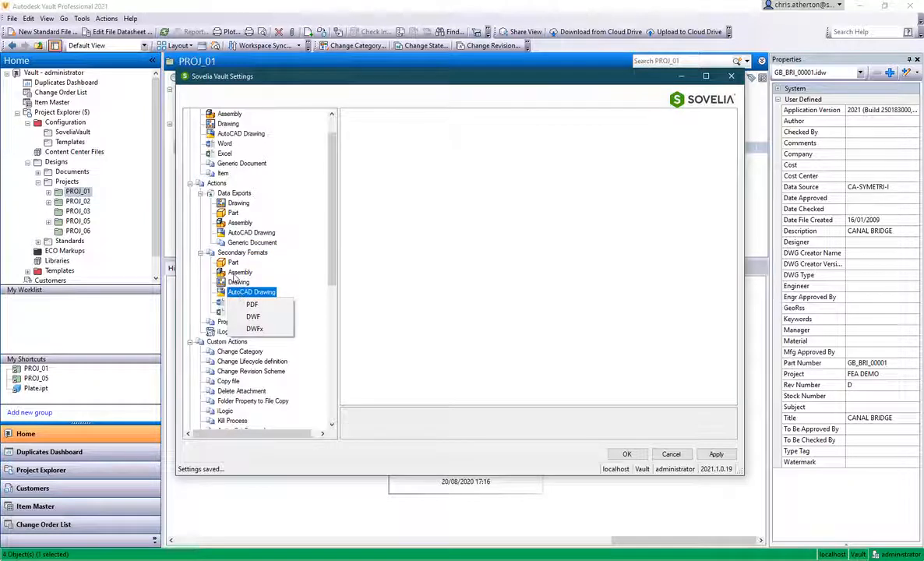
pyautogui.rightClick(232, 263)
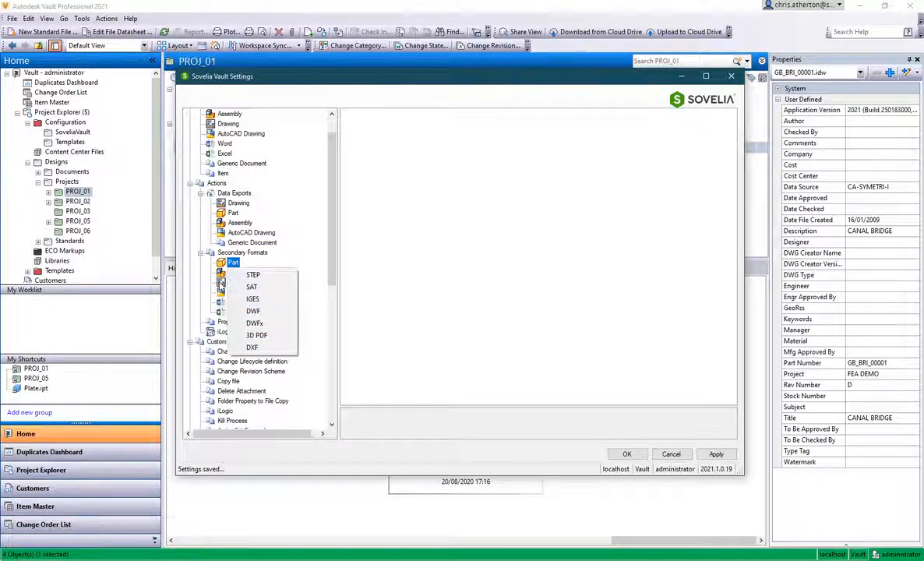
pyautogui.rightClick(235, 282)
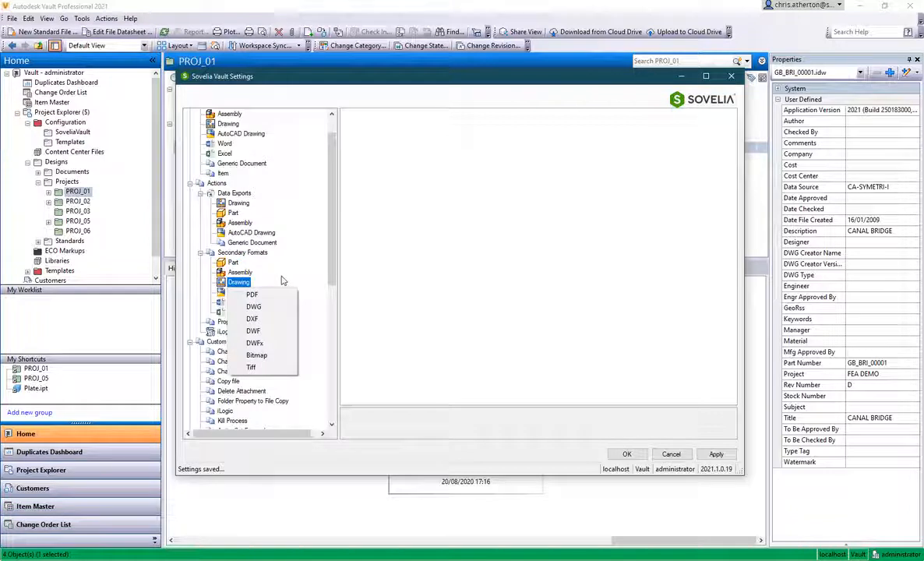
pyautogui.rightClick(239, 272)
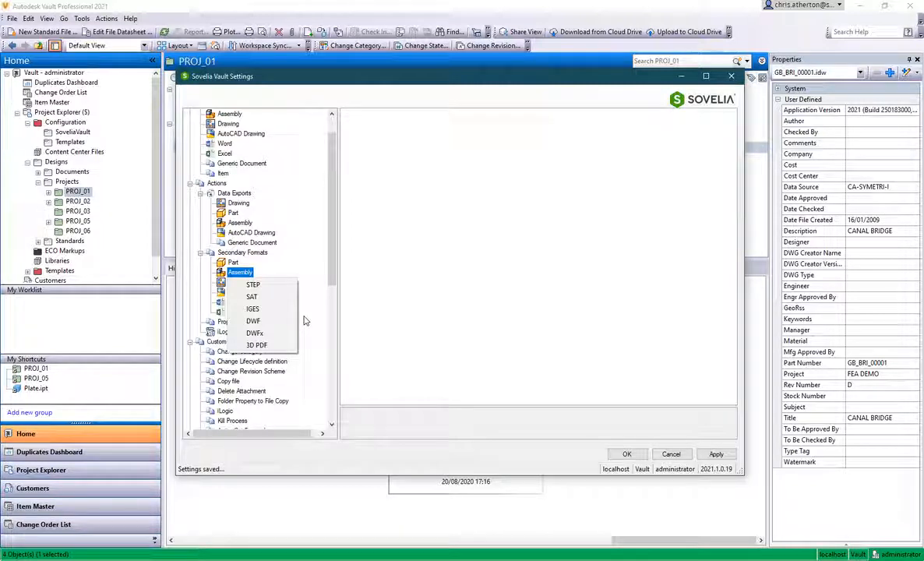
pyautogui.click(315, 264)
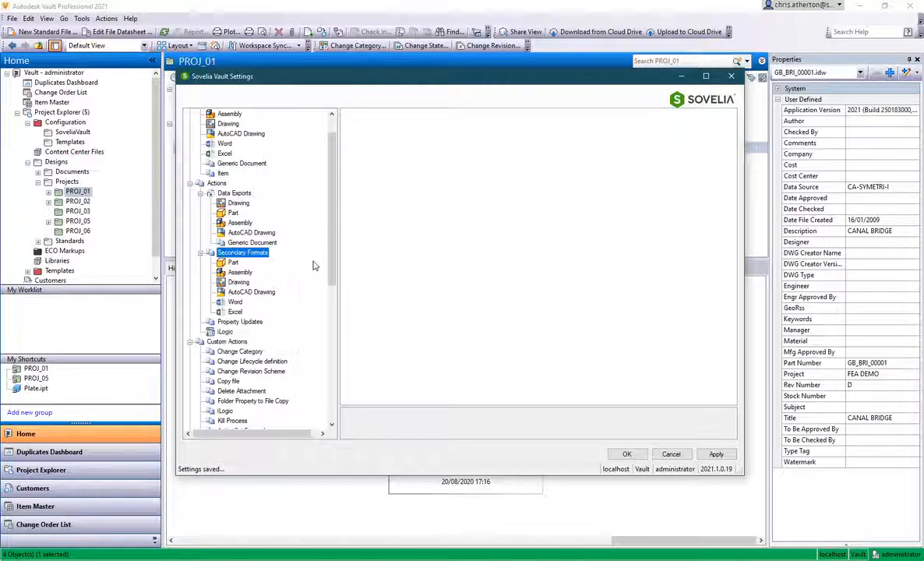
# Add a PDF secondary format for drawings and name it Vault PDF.
pyautogui.click(238, 282)
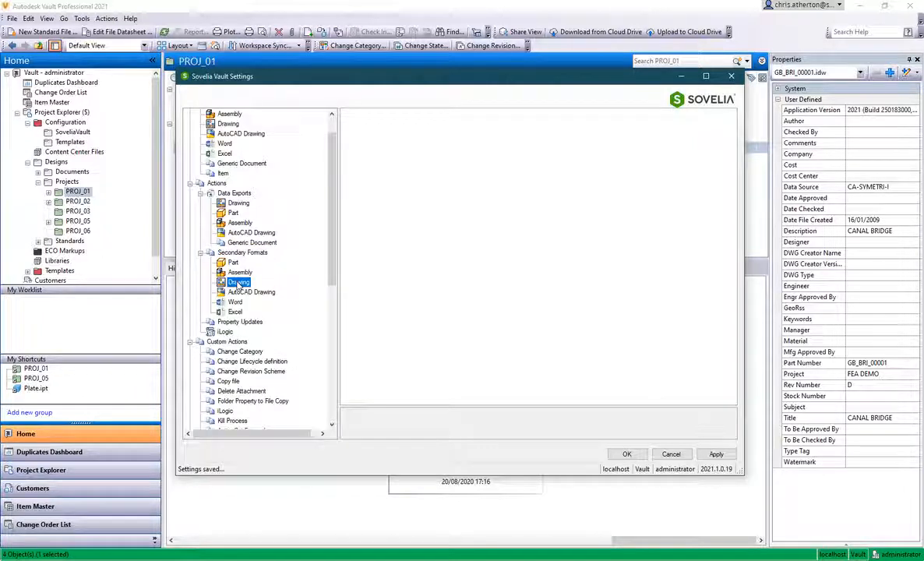
pyautogui.rightClick(238, 282)
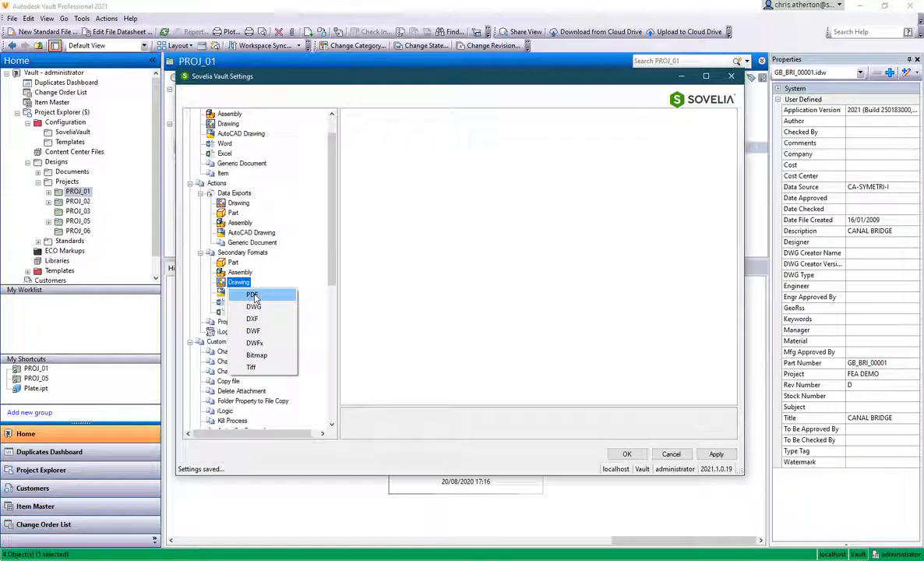
pyautogui.click(253, 295)
pyautogui.click(244, 293)
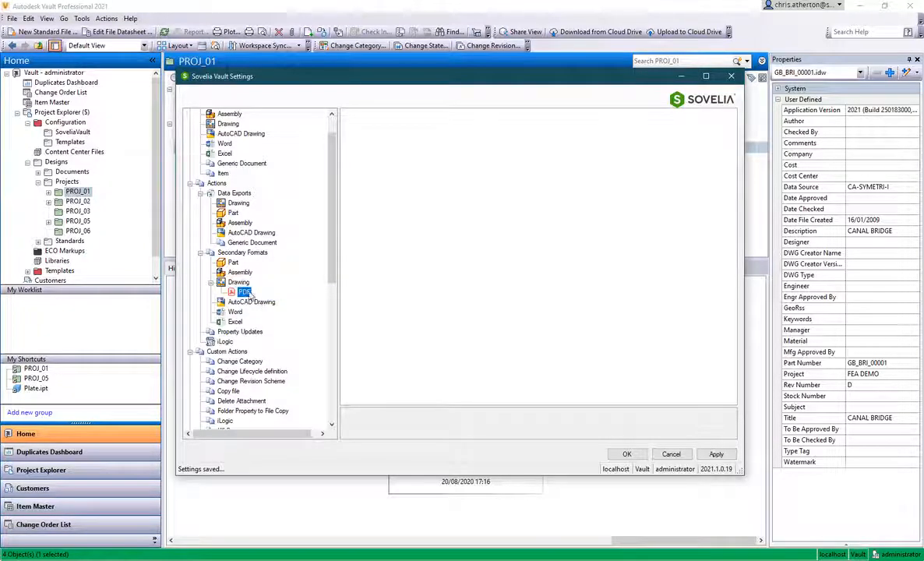
pyautogui.click(477, 129)
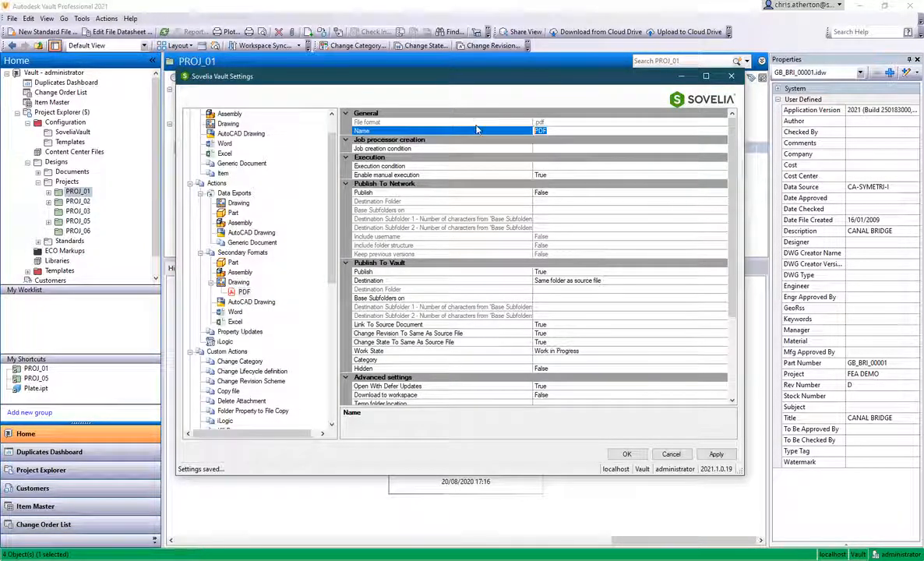
pyautogui.write('Vault')
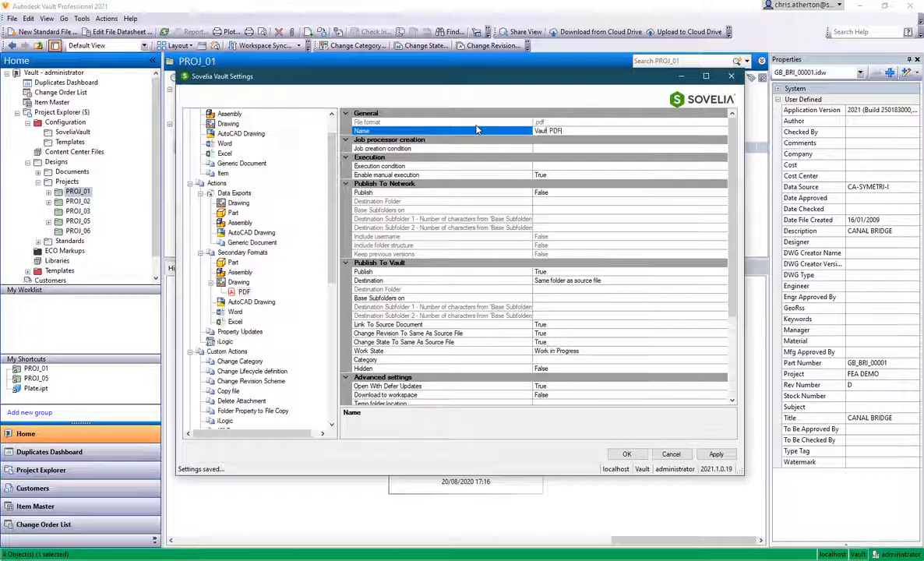
pyautogui.press('Return')
# Set Enable manual execution to False for the Vault PDF format.
pyautogui.click(569, 175)
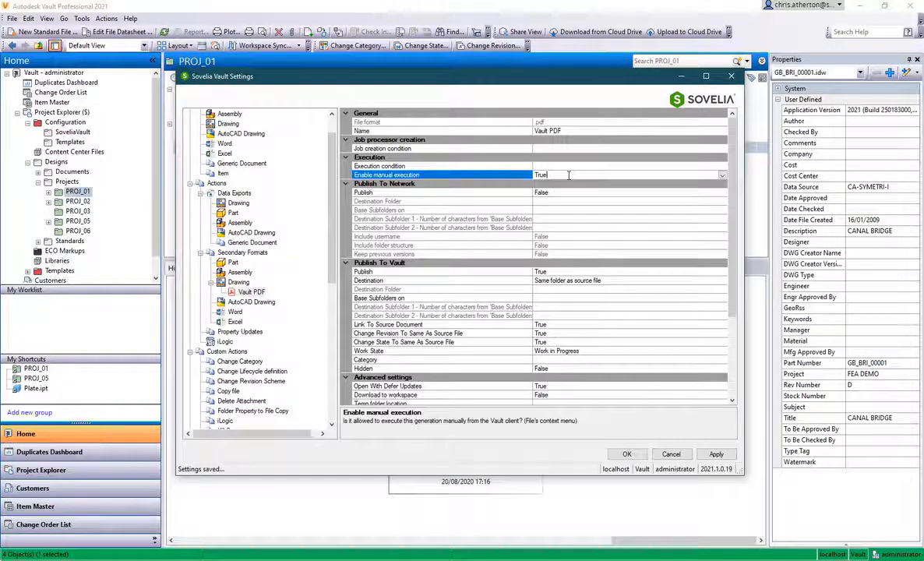
pyautogui.click(526, 166)
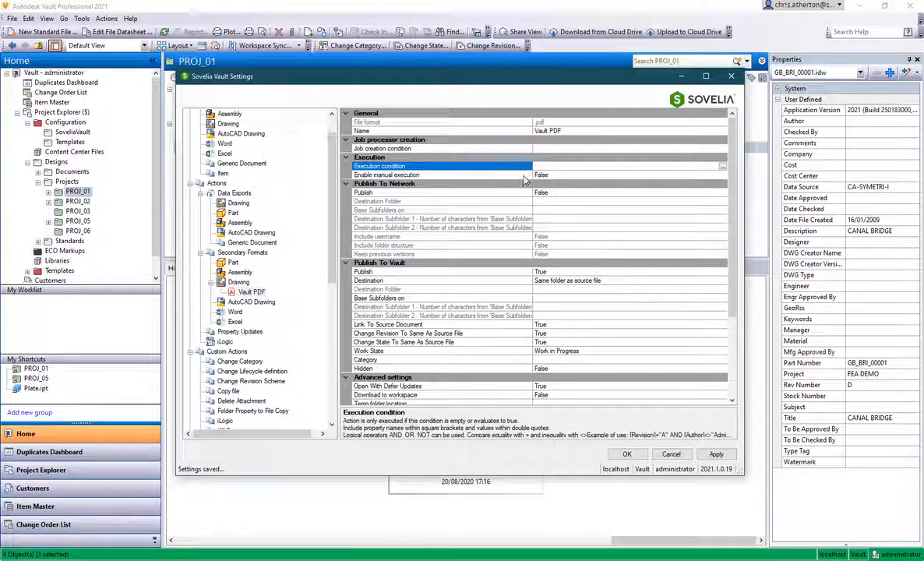
pyautogui.click(561, 164)
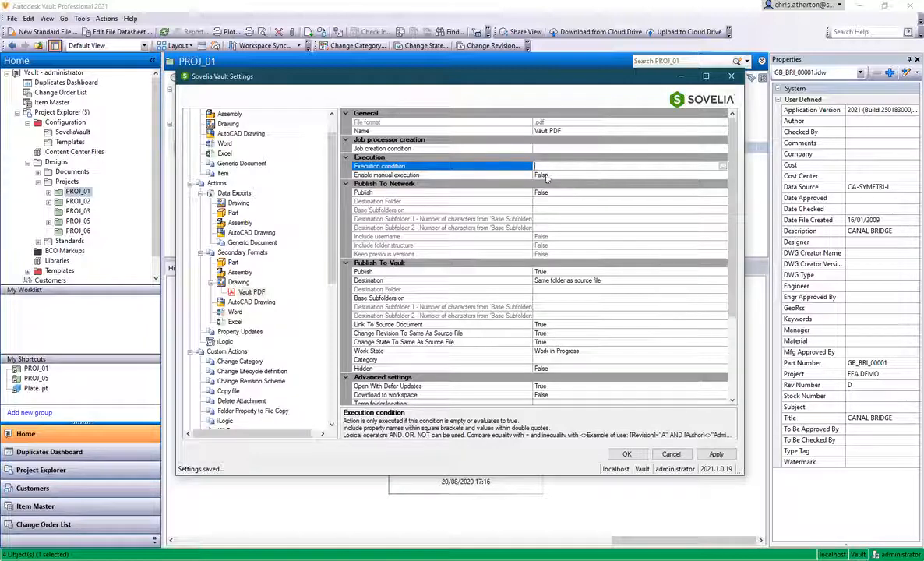
pyautogui.click(546, 184)
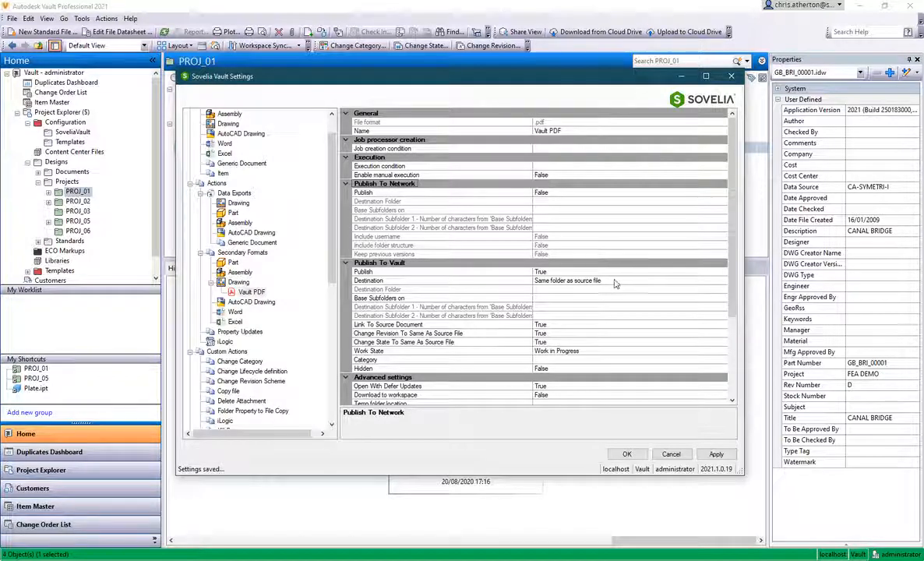
# Set the Vault PDF's output category under Publish To Vault to Design Representation.
pyautogui.click(555, 359)
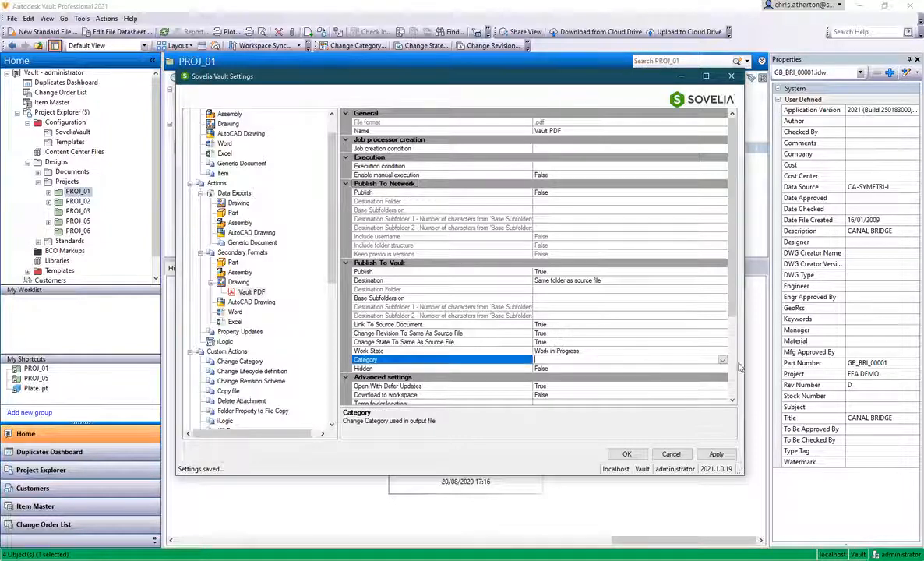
pyautogui.click(722, 360)
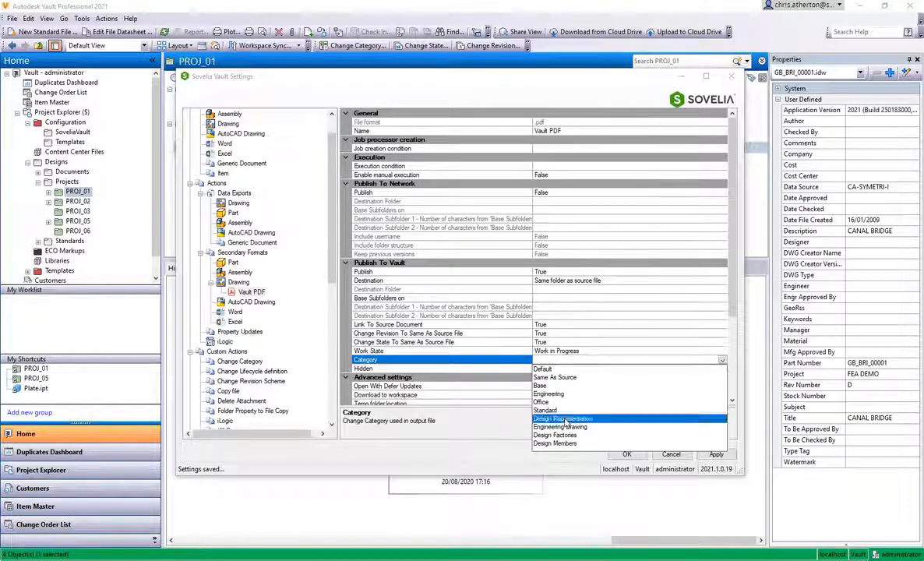
pyautogui.click(576, 421)
pyautogui.moveTo(733, 290); pyautogui.dragTo(742, 369)
pyautogui.click(562, 309)
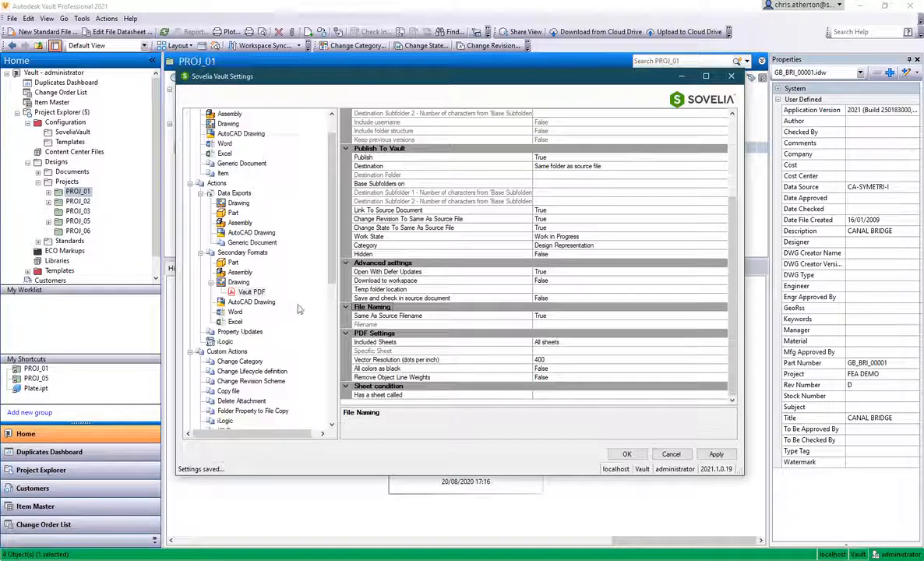
# Add a Part Number property to the Vault PDF format with its value source set to From source.
pyautogui.rightClick(256, 293)
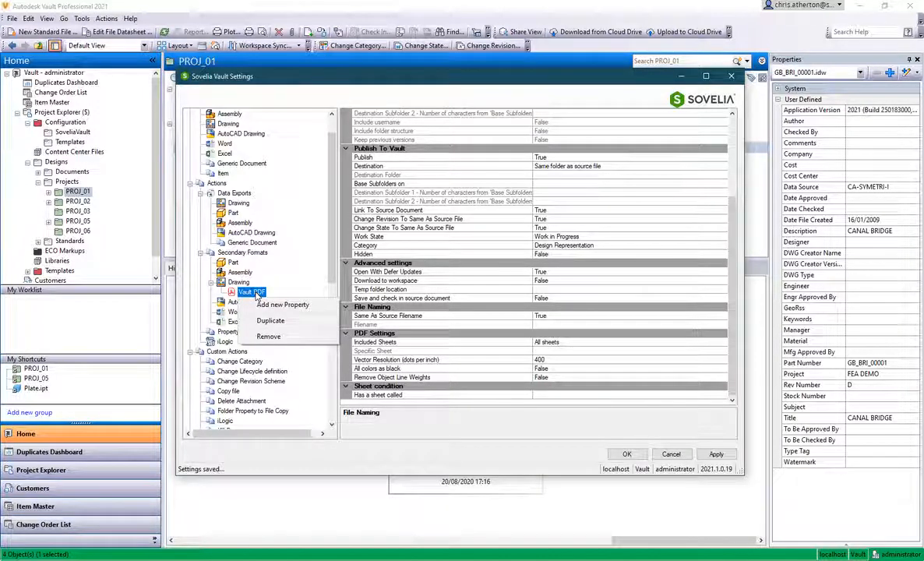
pyautogui.click(268, 304)
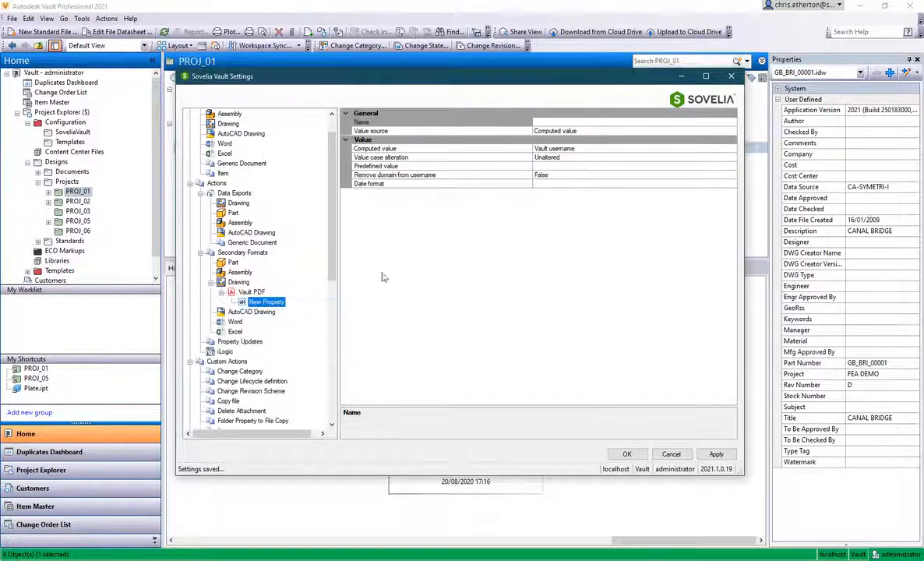
pyautogui.click(730, 123)
pyautogui.click(730, 123)
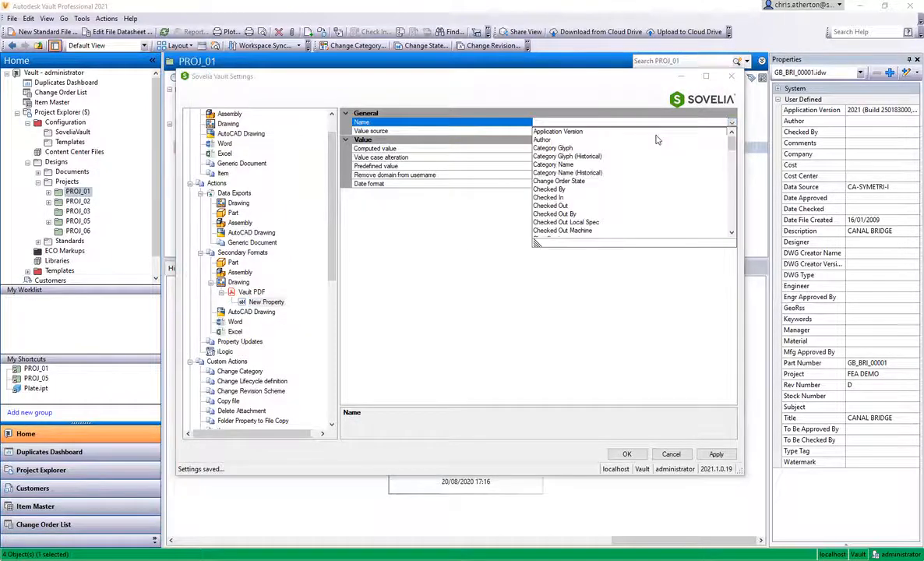
pyautogui.scroll(-8, 593, 195)
pyautogui.click(562, 227)
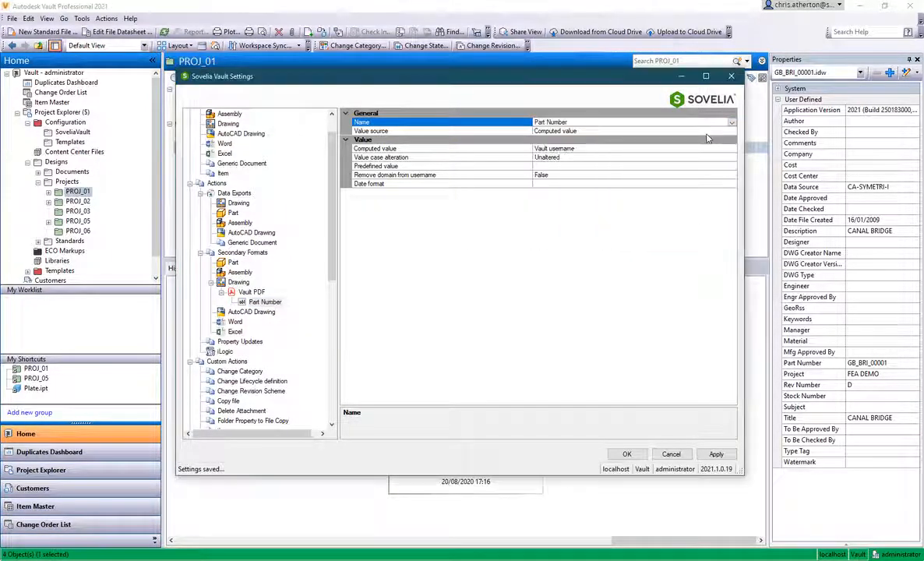
pyautogui.click(730, 131)
pyautogui.click(731, 131)
pyautogui.click(512, 148)
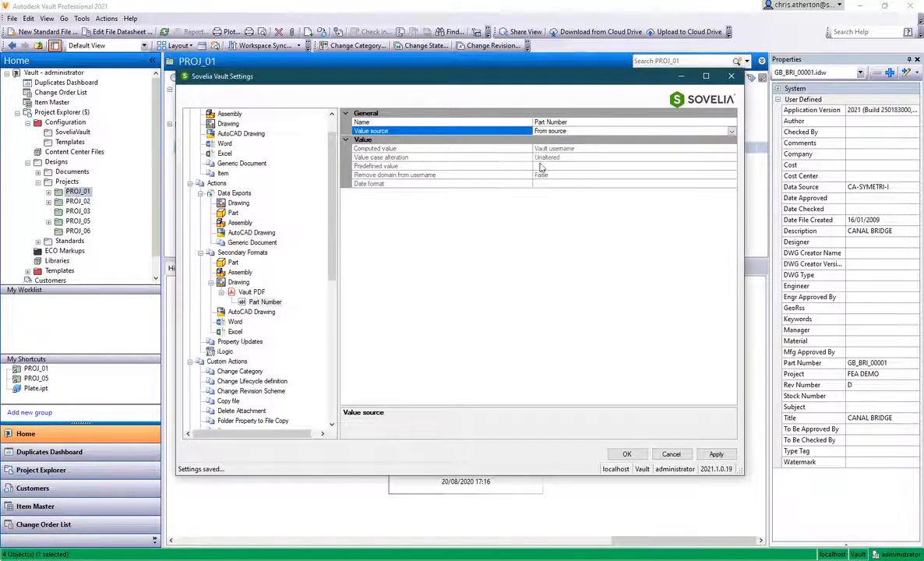
# Duplicate the Part Number property and change the copy's name to Title.
pyautogui.rightClick(265, 302)
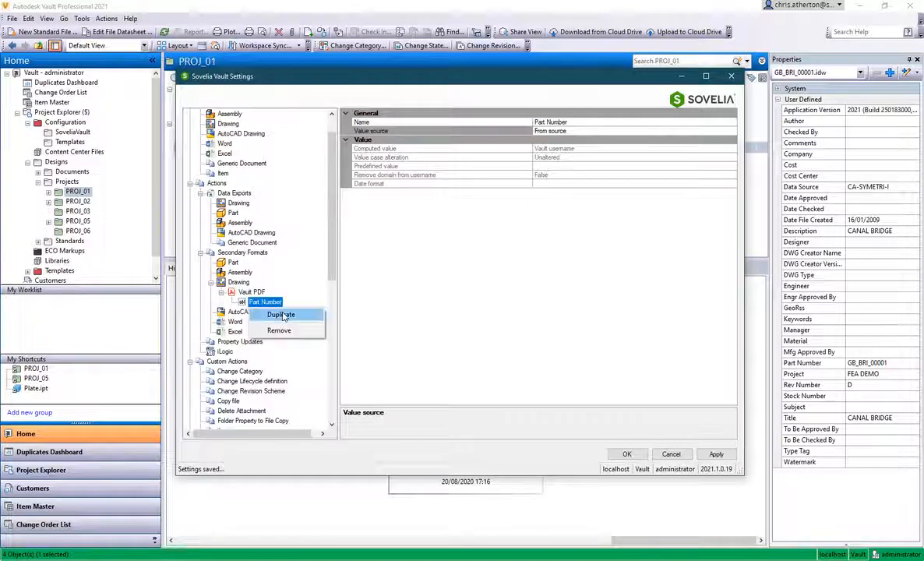
pyautogui.click(284, 313)
pyautogui.click(679, 123)
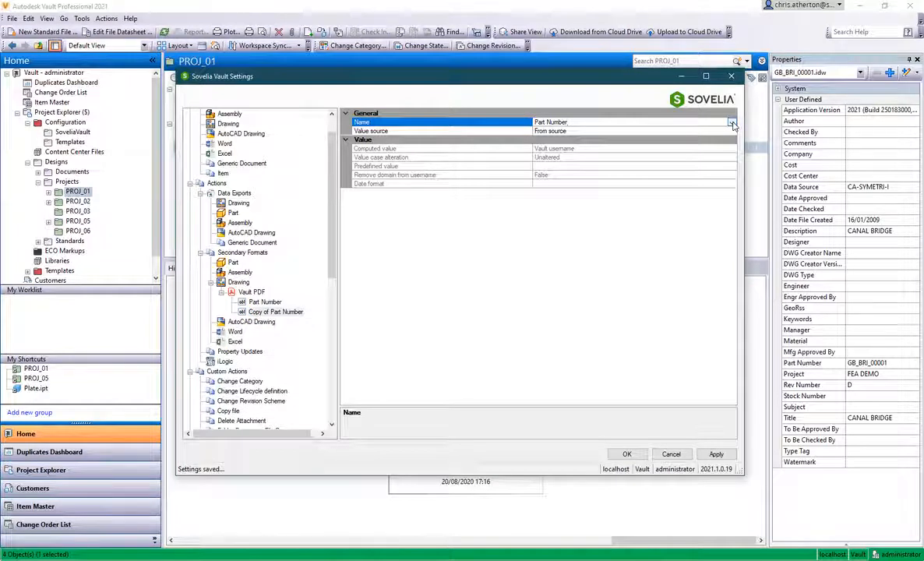
pyautogui.click(731, 122)
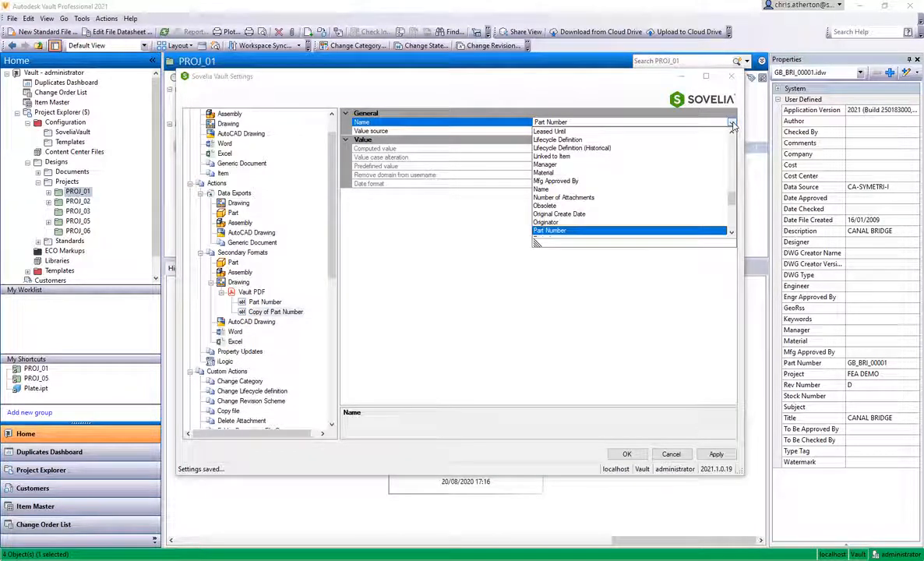
pyautogui.press('t')
pyautogui.press('t')
pyautogui.click(556, 230)
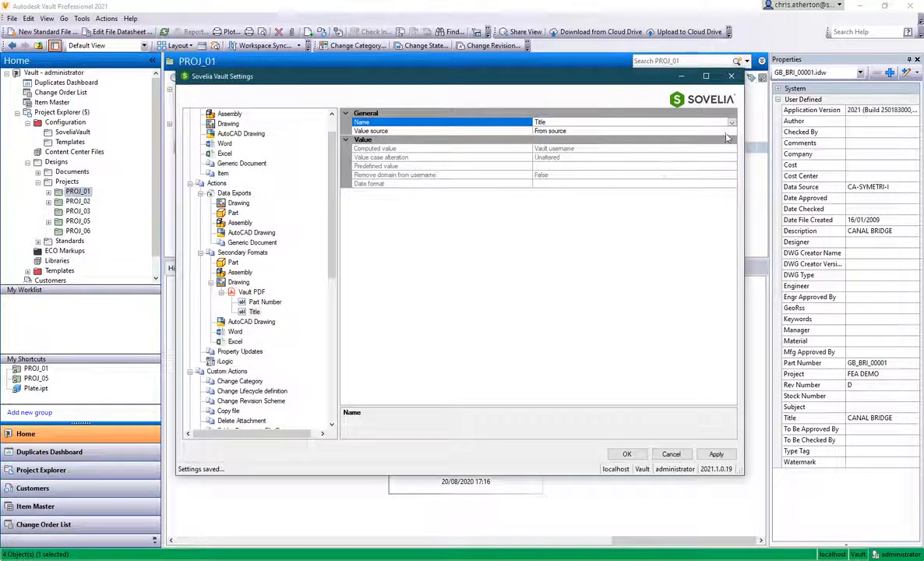
# Duplicate the Vault PDF format and rename the copy Networkt PDF.
pyautogui.click(253, 293)
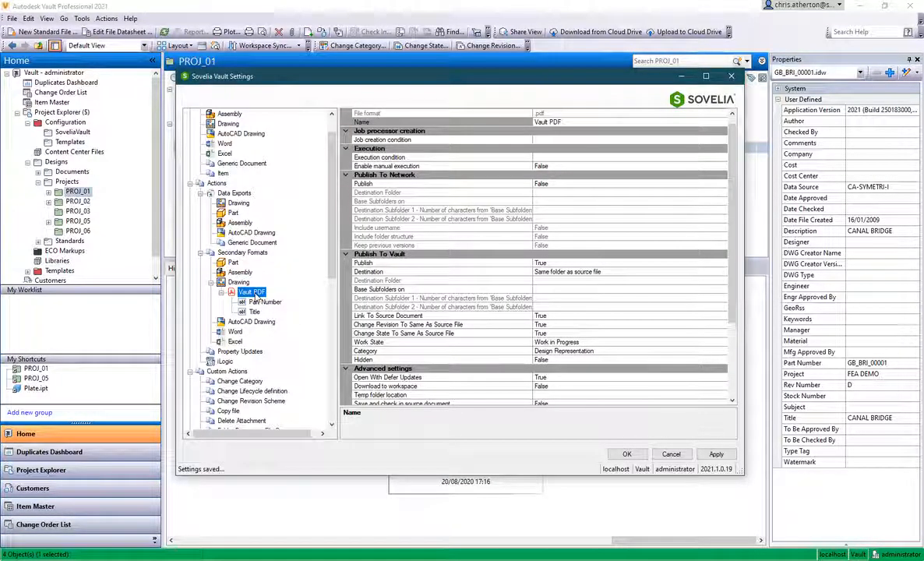
pyautogui.rightClick(238, 297)
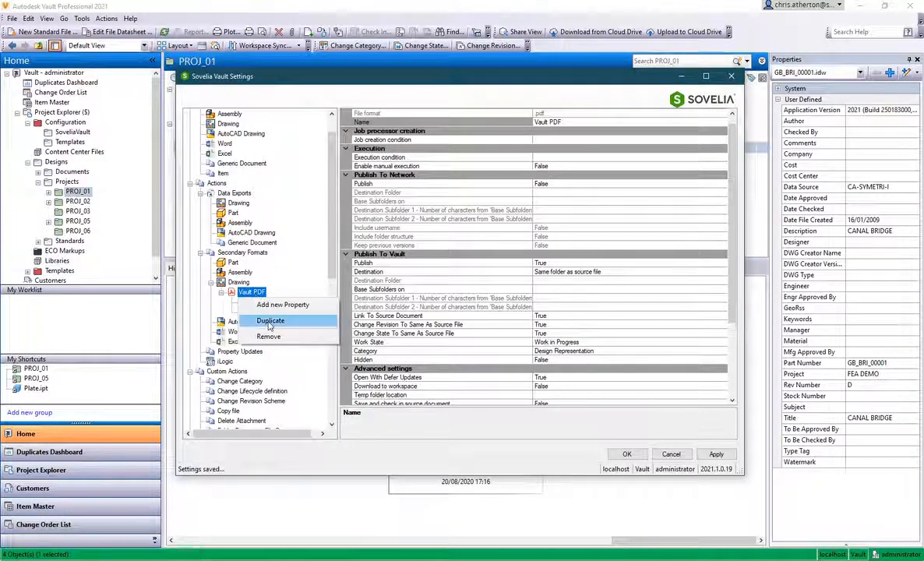
pyautogui.click(270, 321)
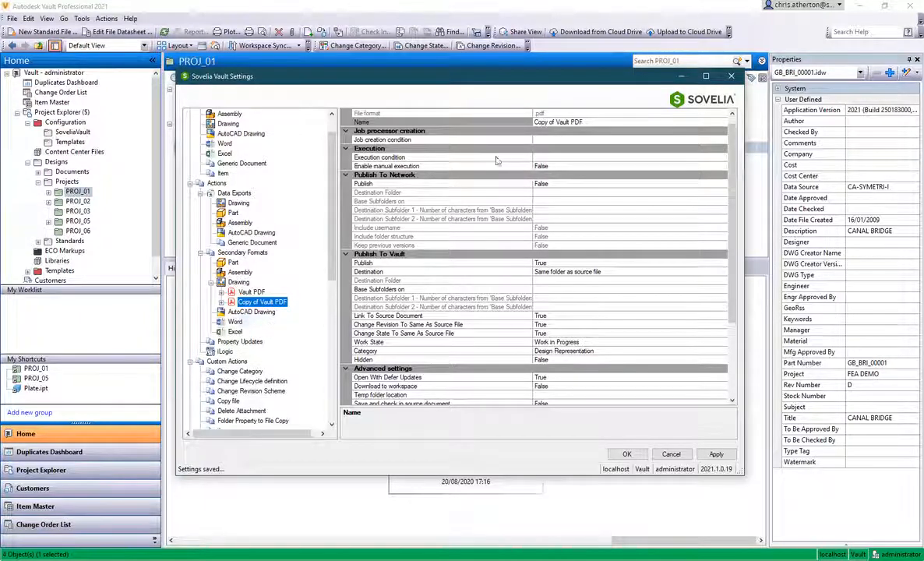
pyautogui.click(557, 122)
pyautogui.moveTo(557, 123); pyautogui.dragTo(470, 128)
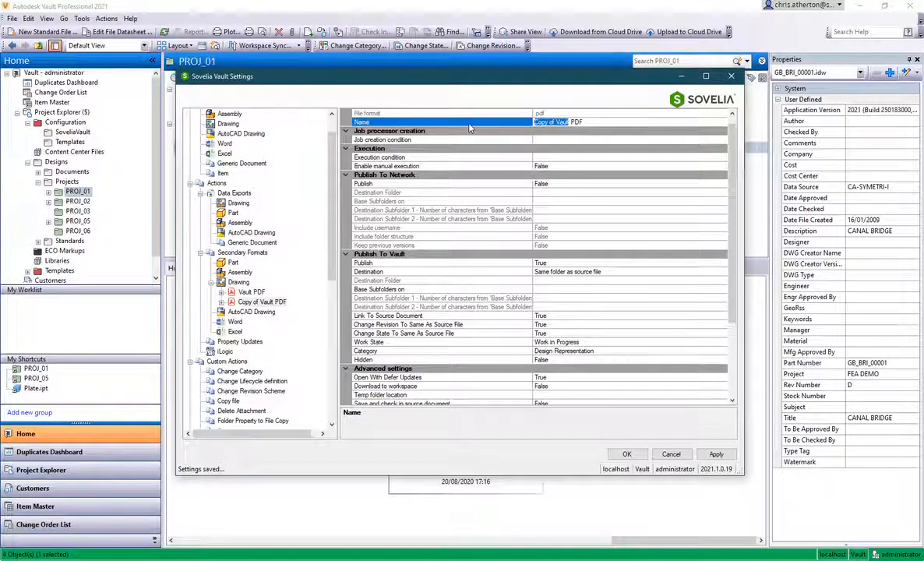
pyautogui.write('Newtwork')
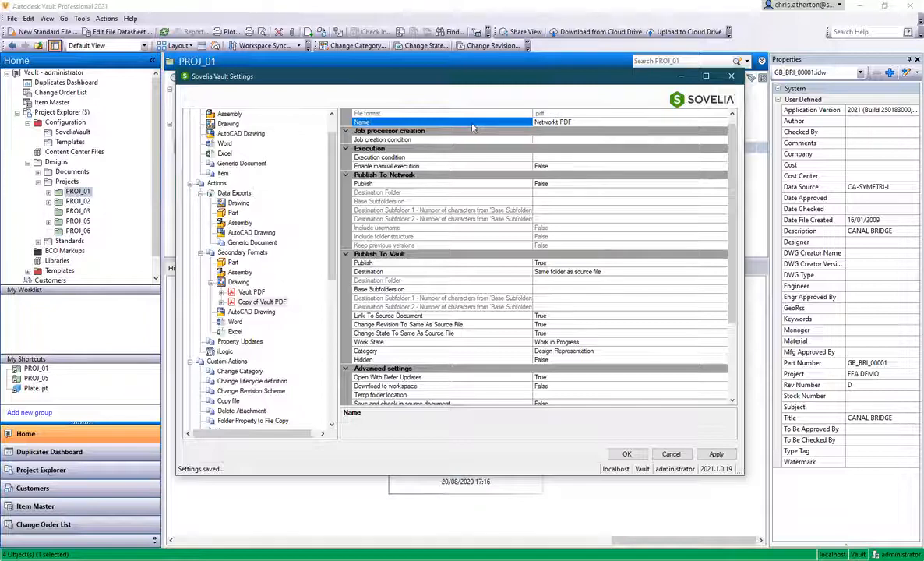
# Set Enable manual execution to True for the duplicated PDF format.
pyautogui.click(518, 157)
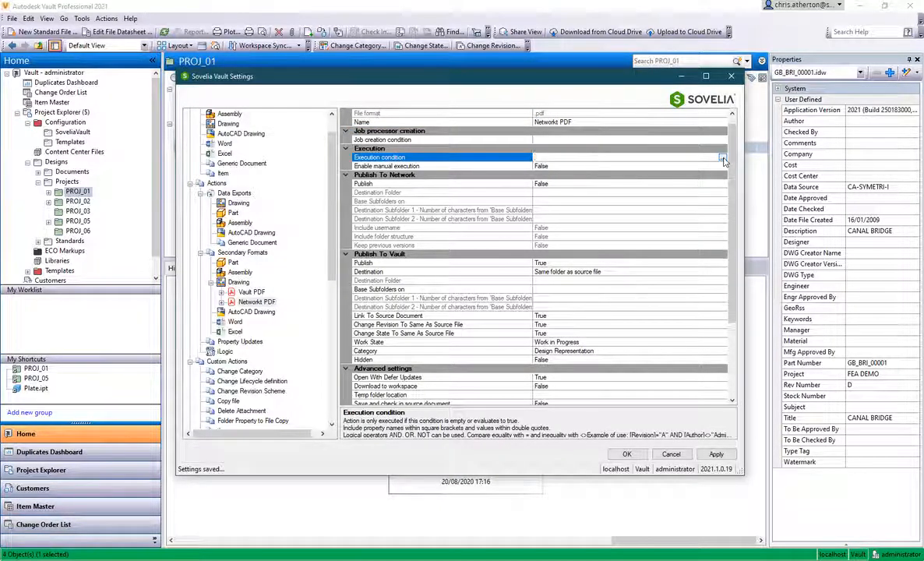
pyautogui.click(717, 165)
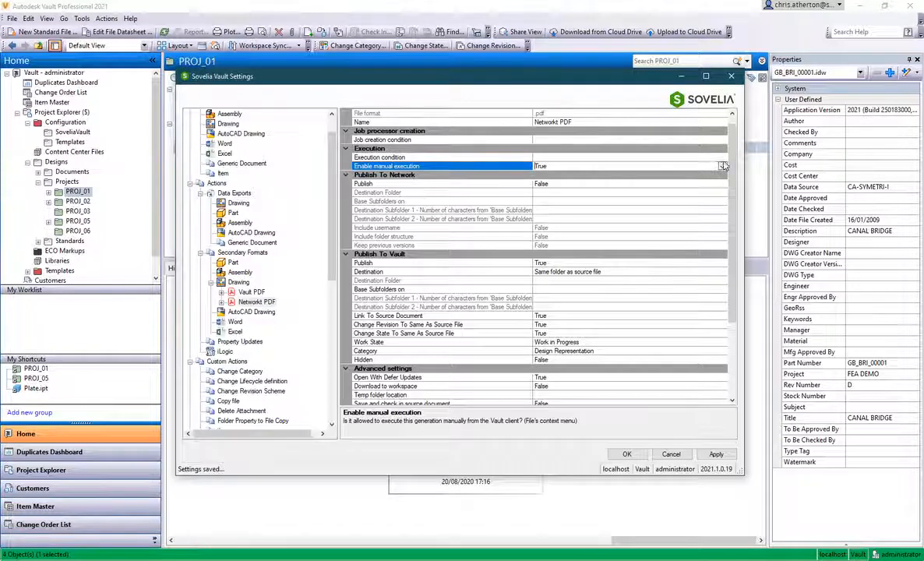
# Set the Networkt PDF execution condition to IsEqual([State],"Released"), building it from the State vault property.
pyautogui.click(723, 157)
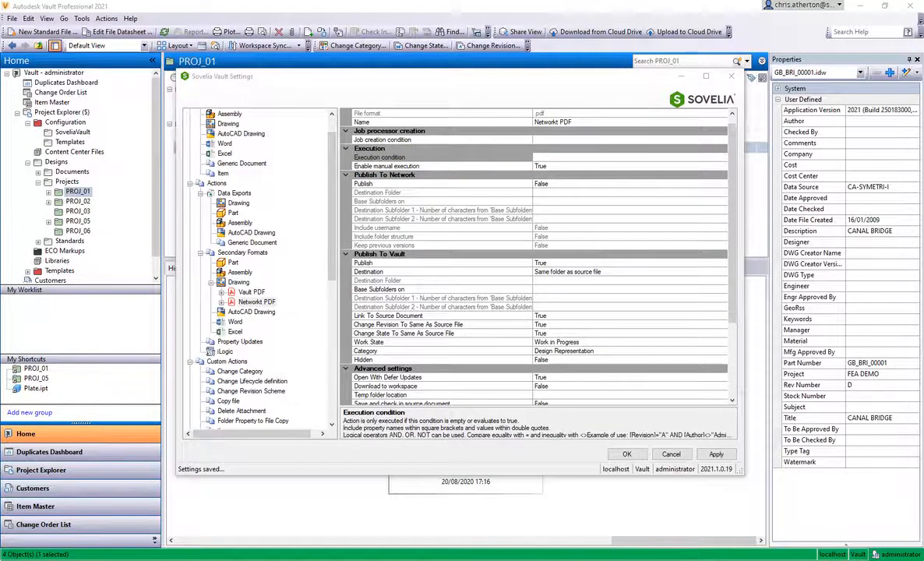
pyautogui.click(722, 158)
pyautogui.scroll(-15, 608, 296)
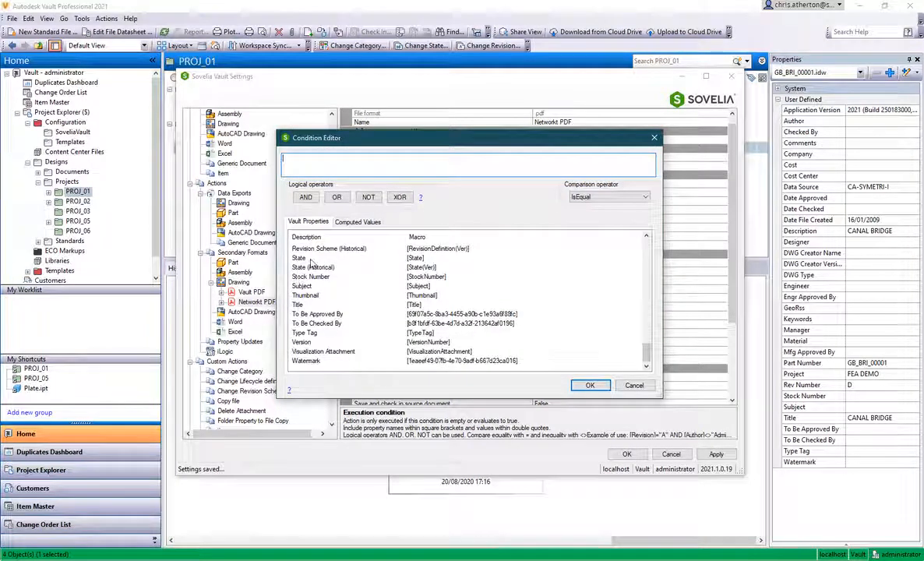
pyautogui.scroll(6, 343, 311)
pyautogui.scroll(12, 343, 312)
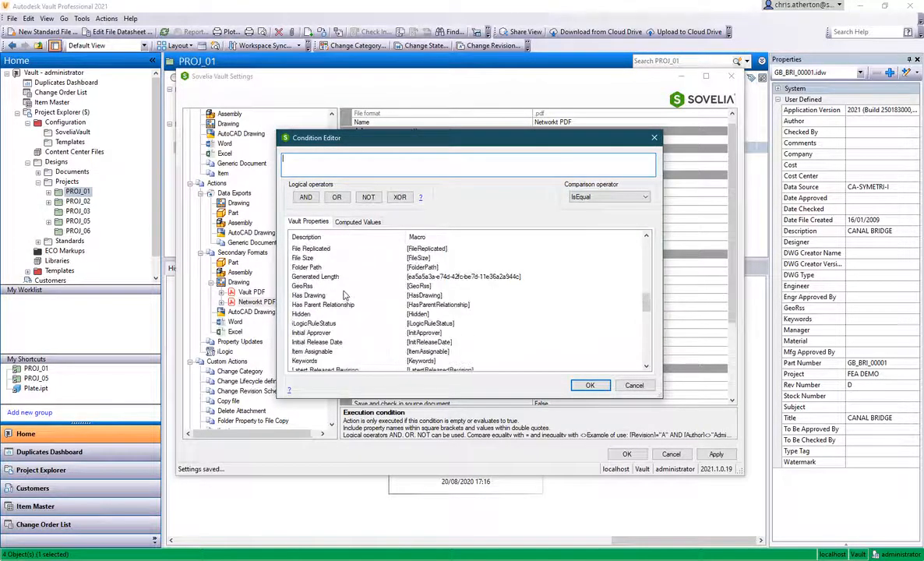
pyautogui.scroll(-18, 346, 293)
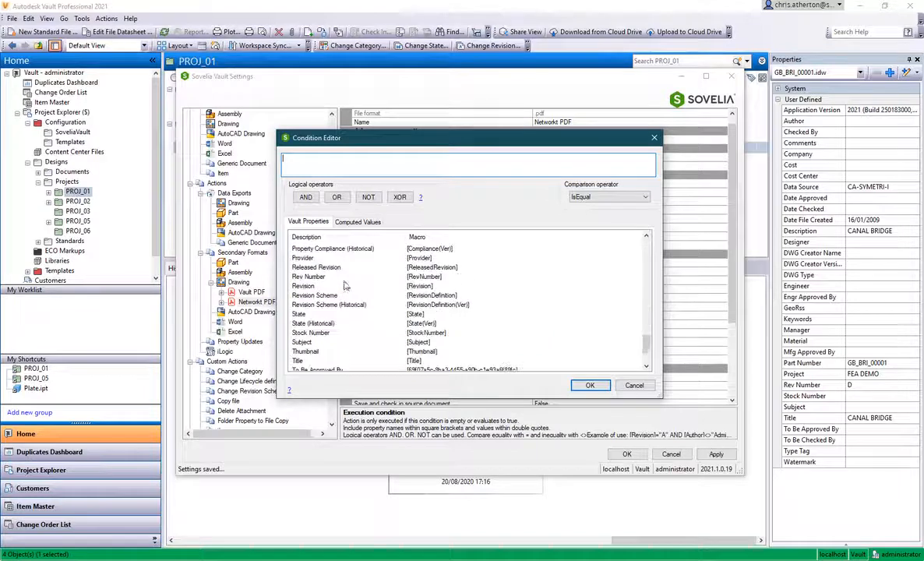
pyautogui.click(361, 222)
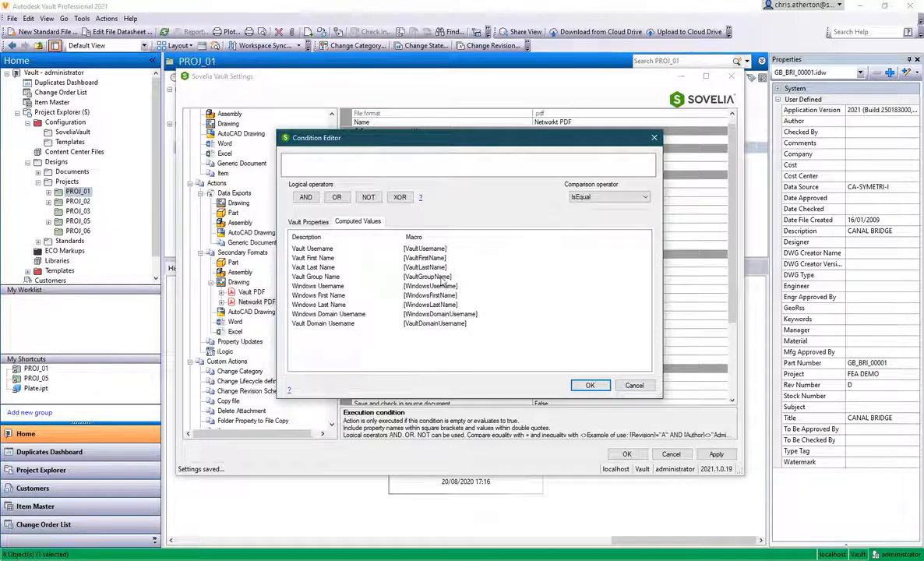
pyautogui.click(317, 224)
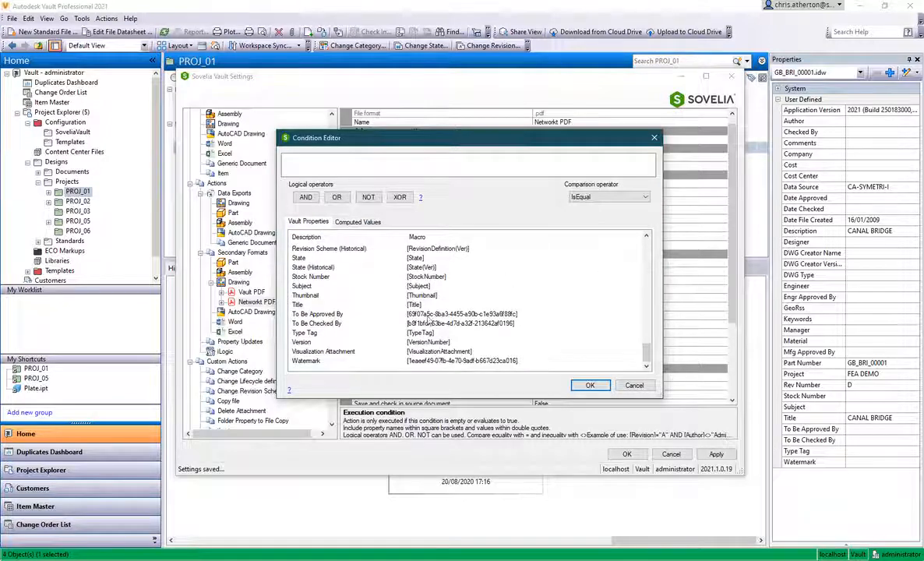
pyautogui.doubleClick(300, 258)
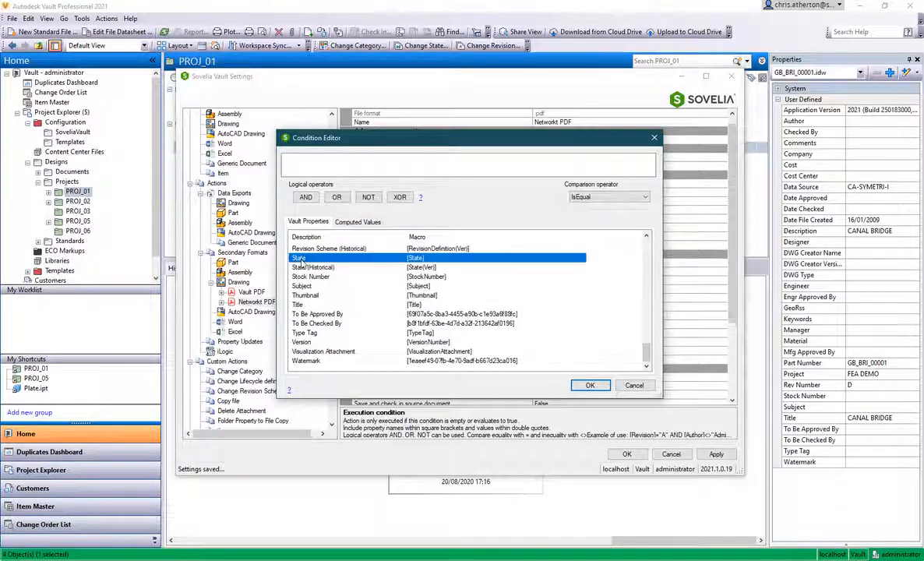
pyautogui.click(326, 158)
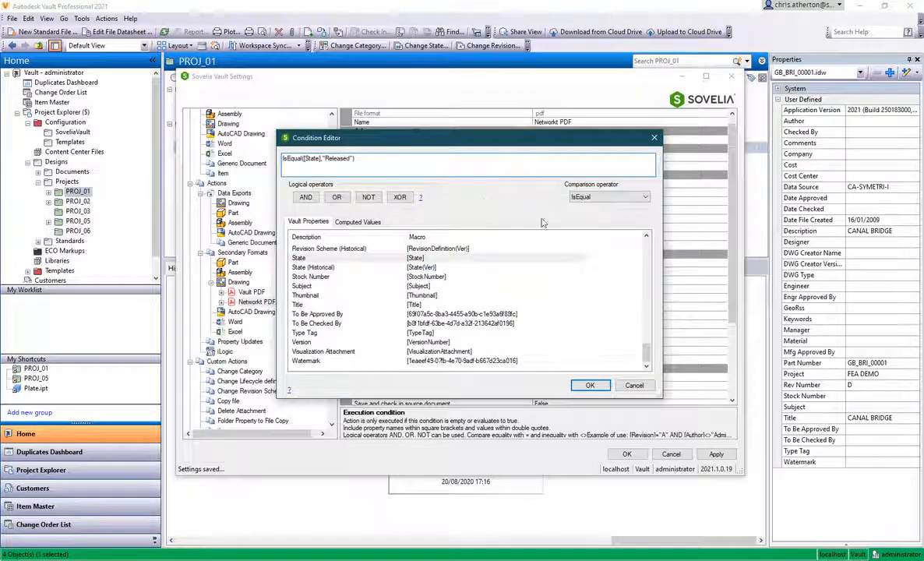
pyautogui.click(590, 386)
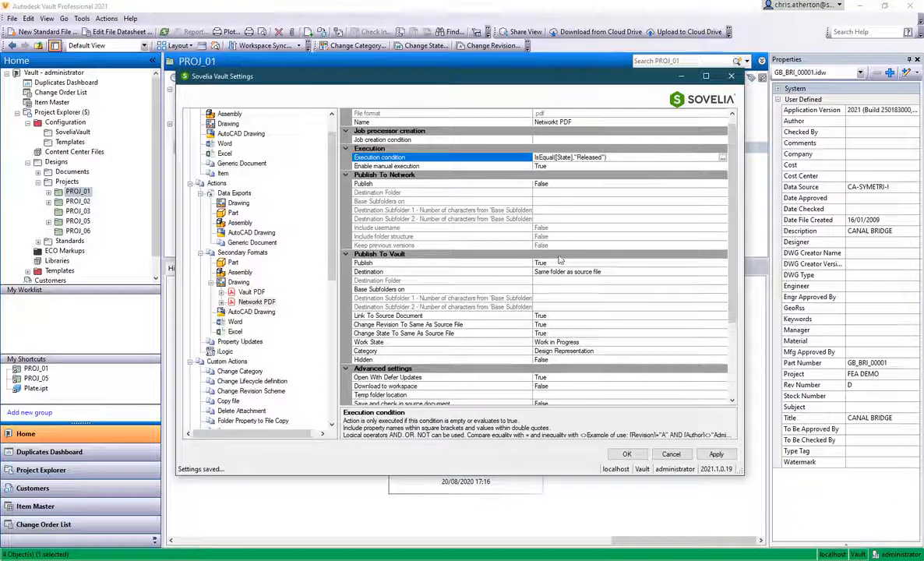
# Set Publish to False under Publish To Vault and to True under Publish To Network for the Networkt PDF format.
pyautogui.click(678, 265)
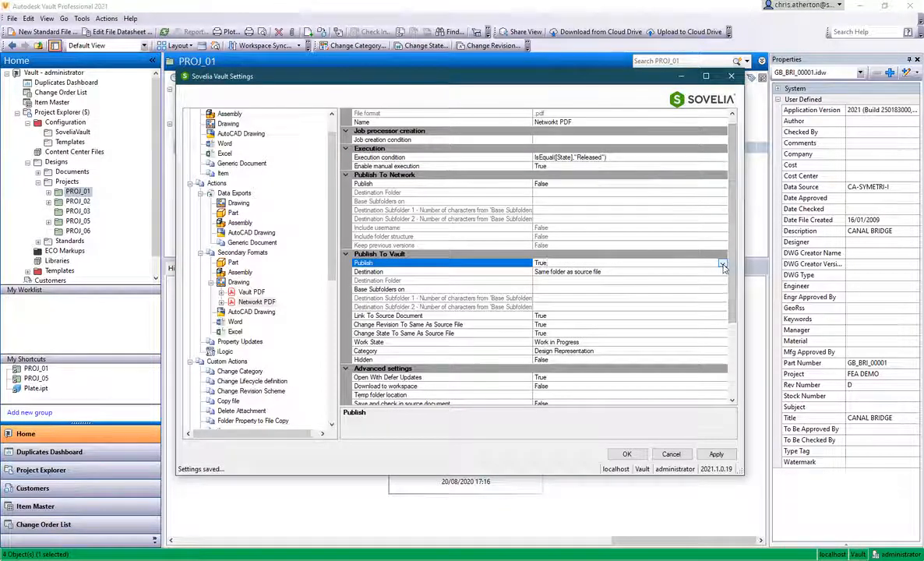
pyautogui.click(675, 264)
pyautogui.click(563, 282)
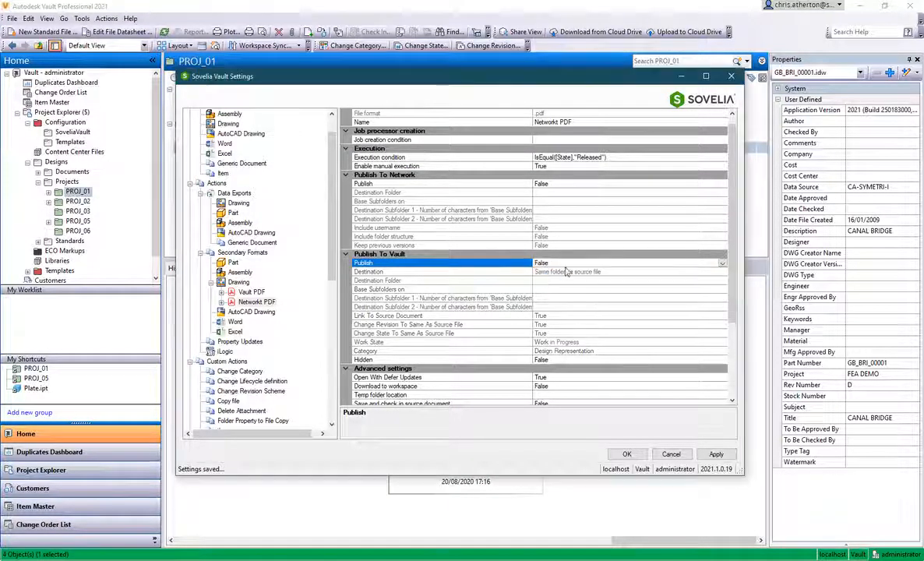
pyautogui.click(688, 184)
pyautogui.click(689, 183)
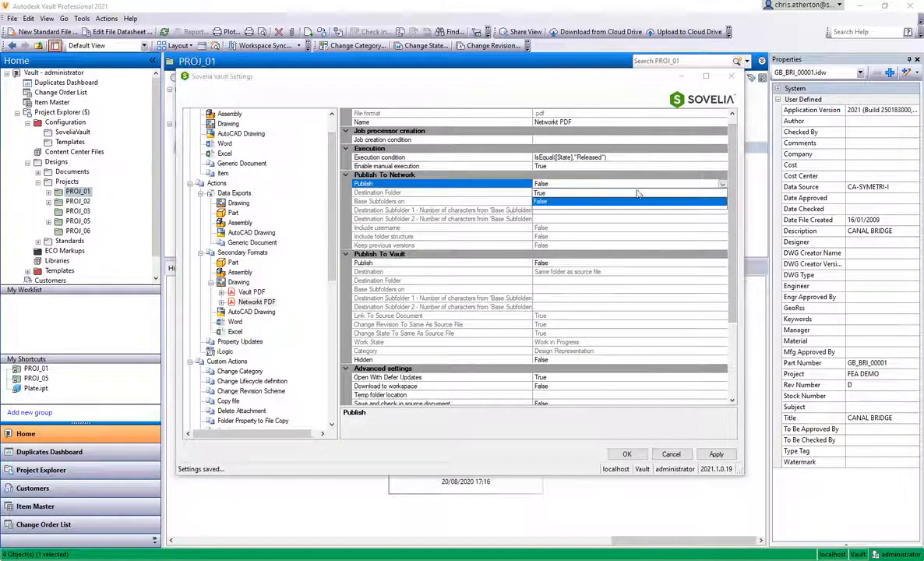
pyautogui.click(539, 192)
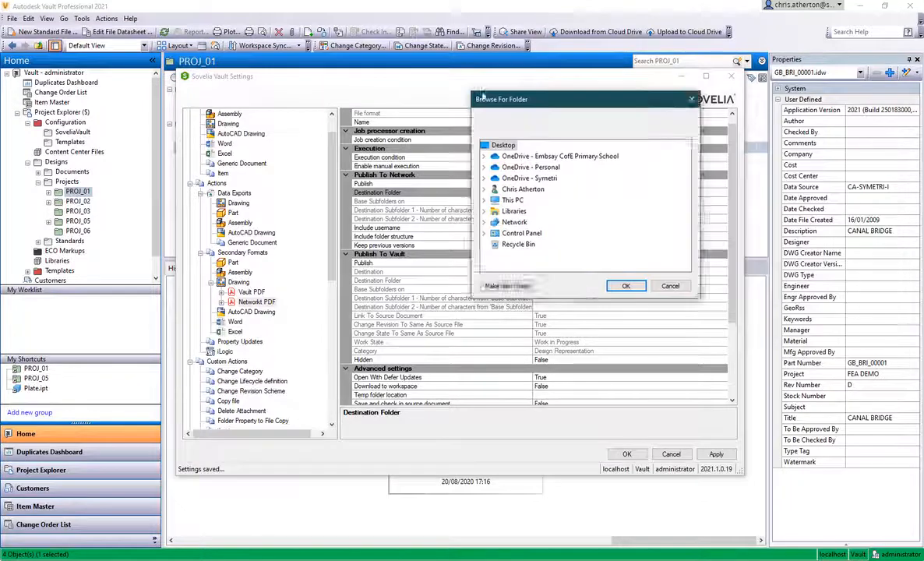
# Set the network publishing destination folder to C:\Watch Folder.
pyautogui.moveTo(543, 97); pyautogui.dragTo(422, 92)
pyautogui.click(387, 192)
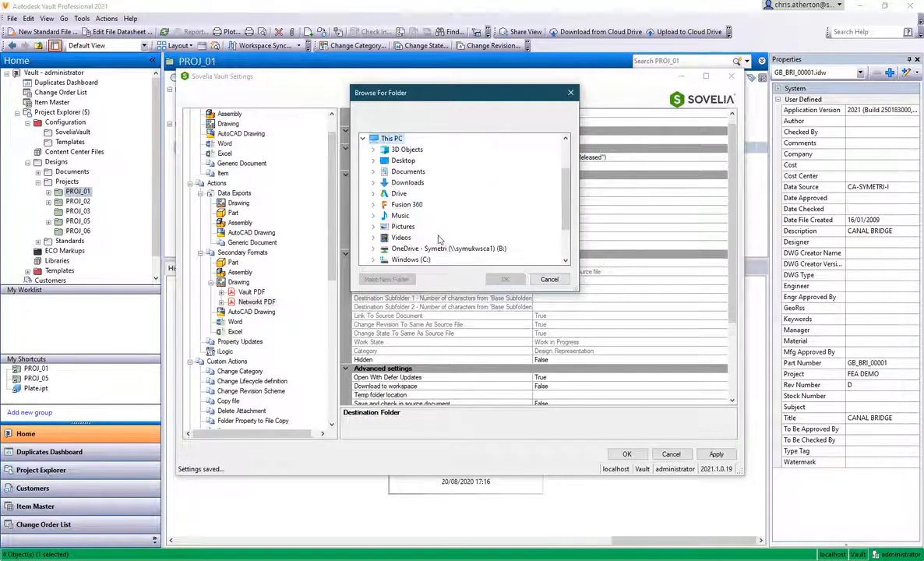
pyautogui.scroll(-2, 454, 234)
pyautogui.doubleClick(455, 204)
pyautogui.scroll(-5, 456, 222)
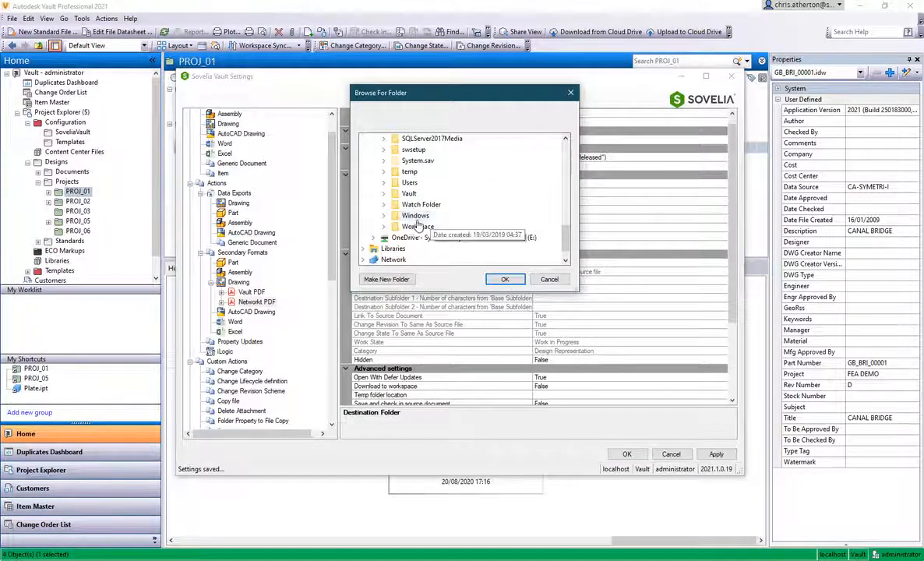
pyautogui.click(421, 204)
pyautogui.click(505, 279)
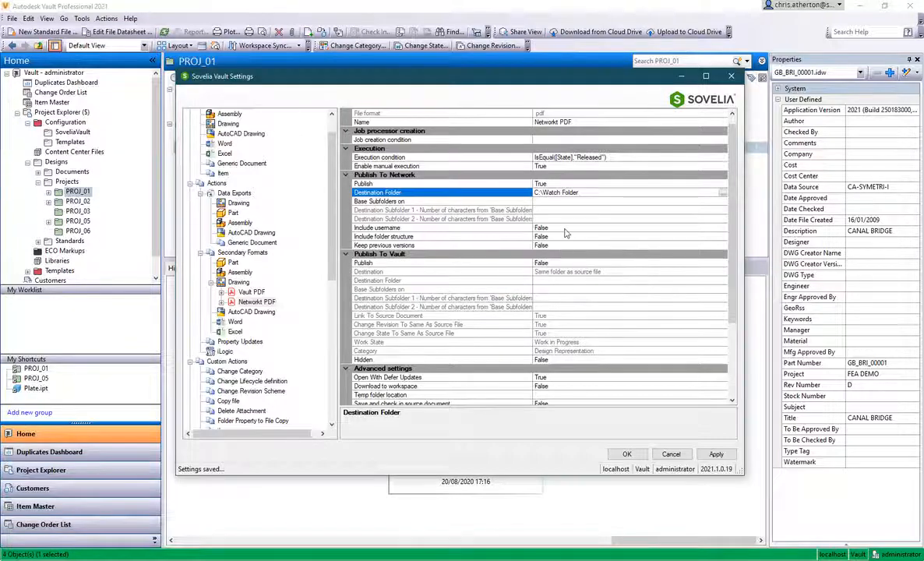
# Set Include folder structure and Keep previous versions to True for network publishing.
pyautogui.click(557, 236)
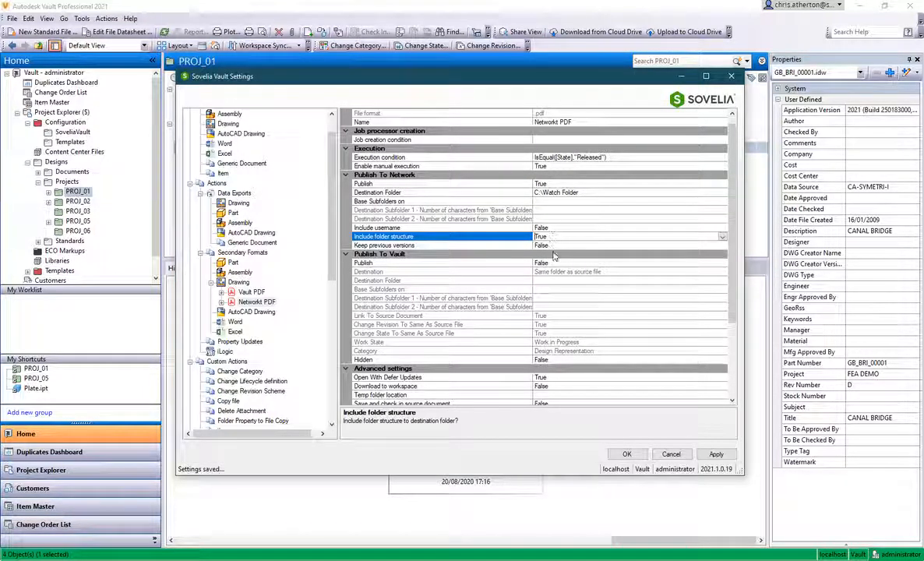
pyautogui.doubleClick(557, 245)
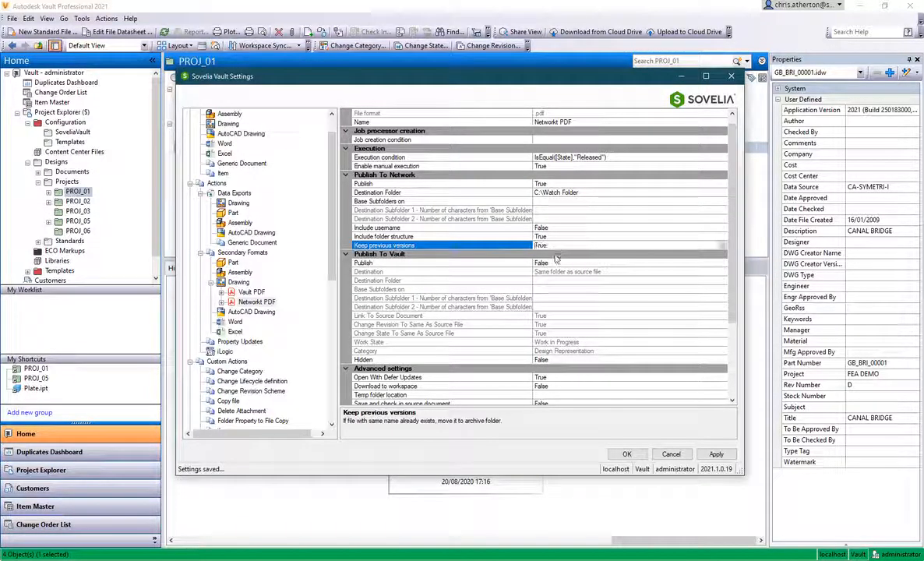
pyautogui.click(561, 254)
# Set Same As Source Filename to False in the Networkt PDF file naming settings.
pyautogui.scroll(-3, 562, 257)
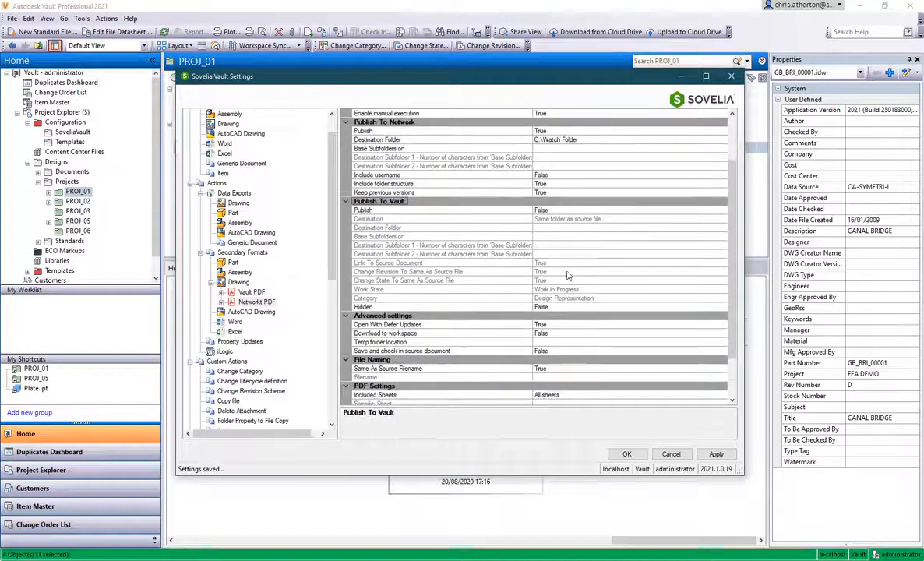
pyautogui.click(689, 341)
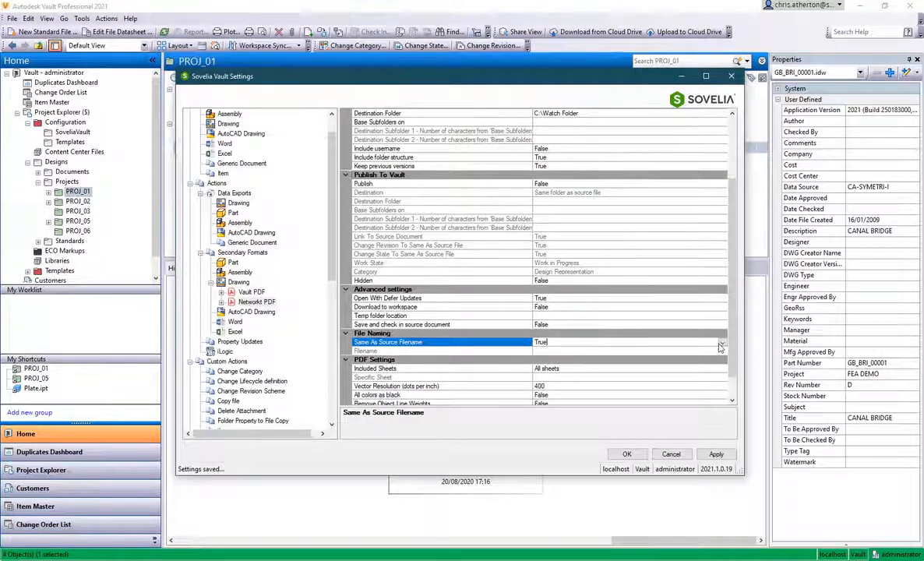
pyautogui.click(721, 345)
pyautogui.click(556, 355)
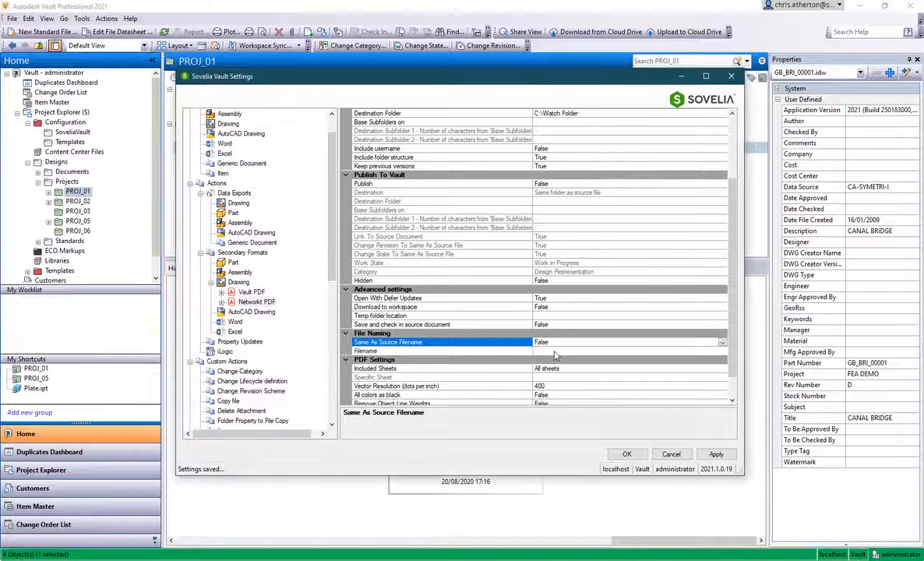
# Define the PDF filename template as <FileName>.<Extension>_REV_[Revision]_[State] and apply the settings.
pyautogui.click(722, 351)
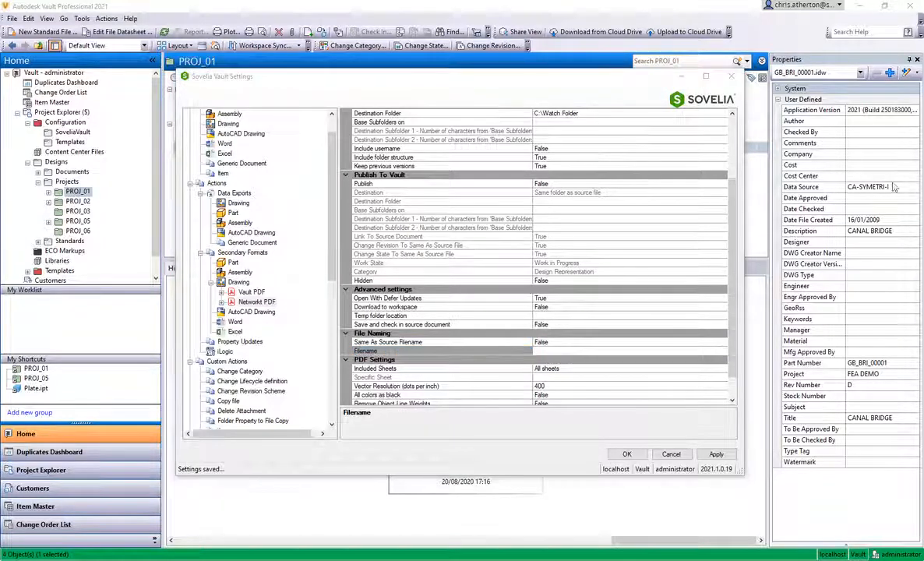
pyautogui.click(722, 353)
pyautogui.click(403, 157)
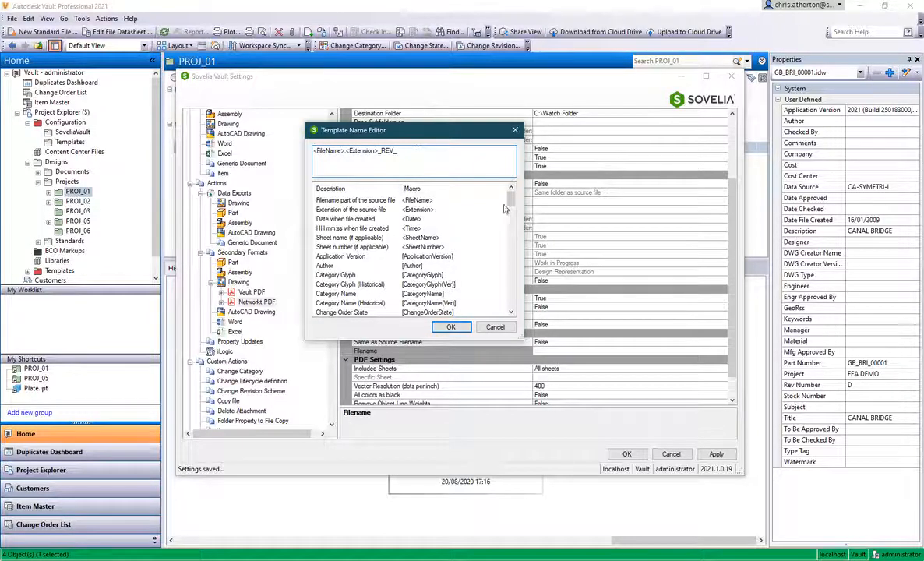
pyautogui.moveTo(510, 199); pyautogui.dragTo(522, 316)
pyautogui.scroll(4, 389, 247)
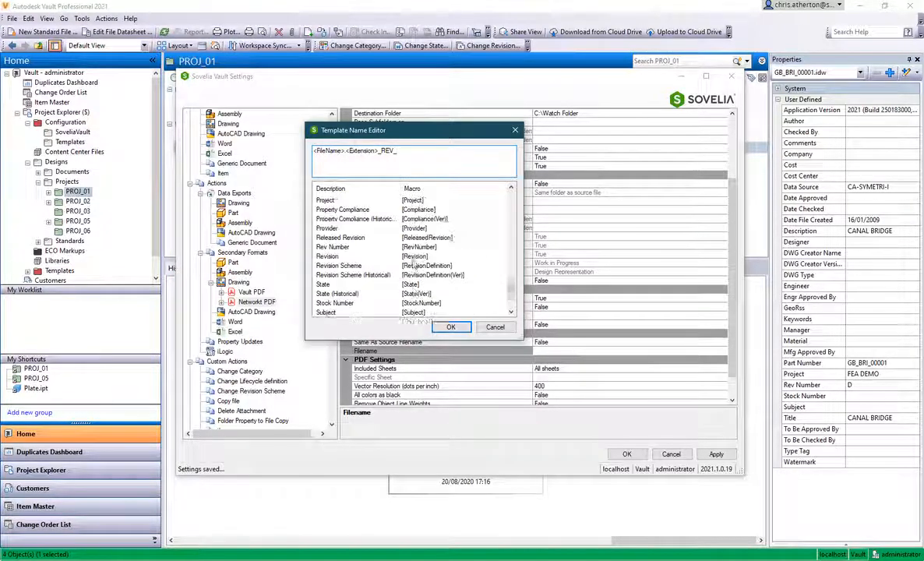
pyautogui.doubleClick(331, 284)
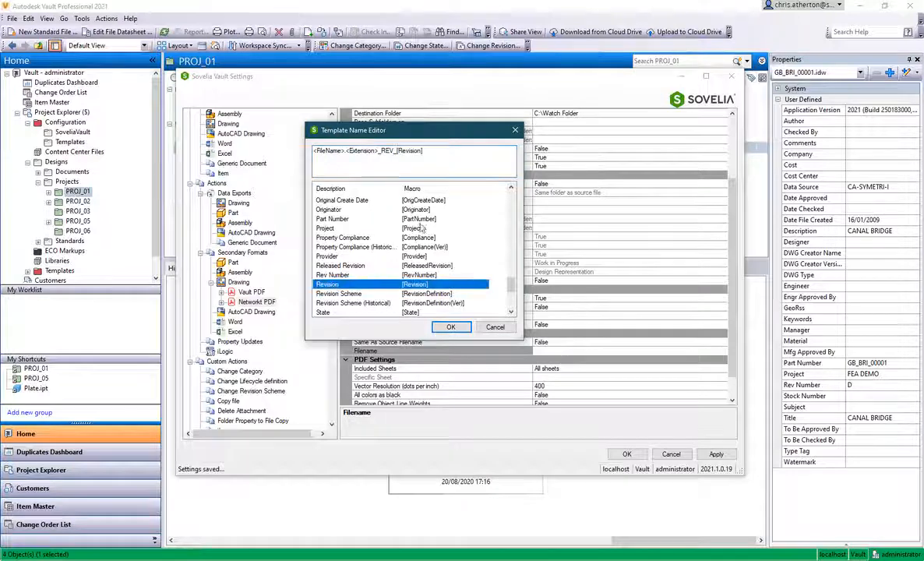
pyautogui.click(440, 162)
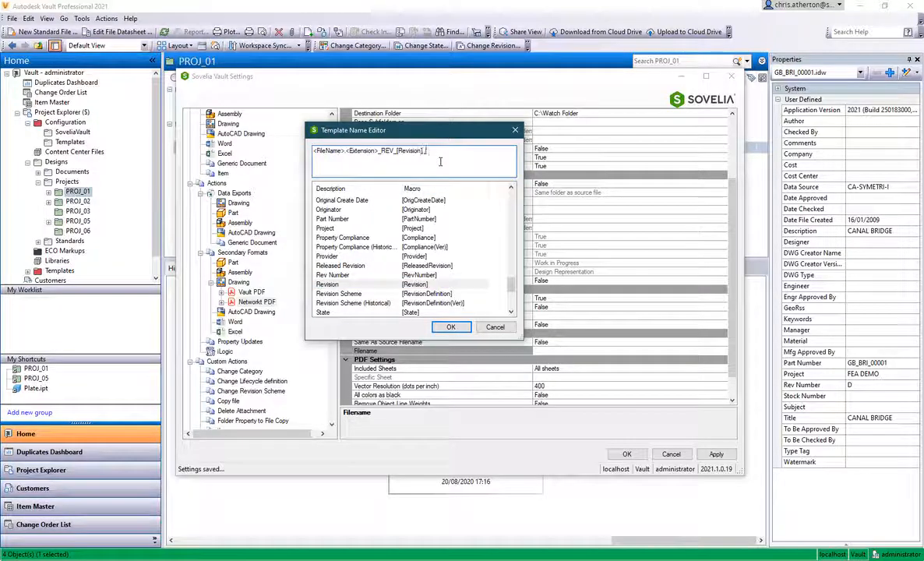
pyautogui.doubleClick(361, 313)
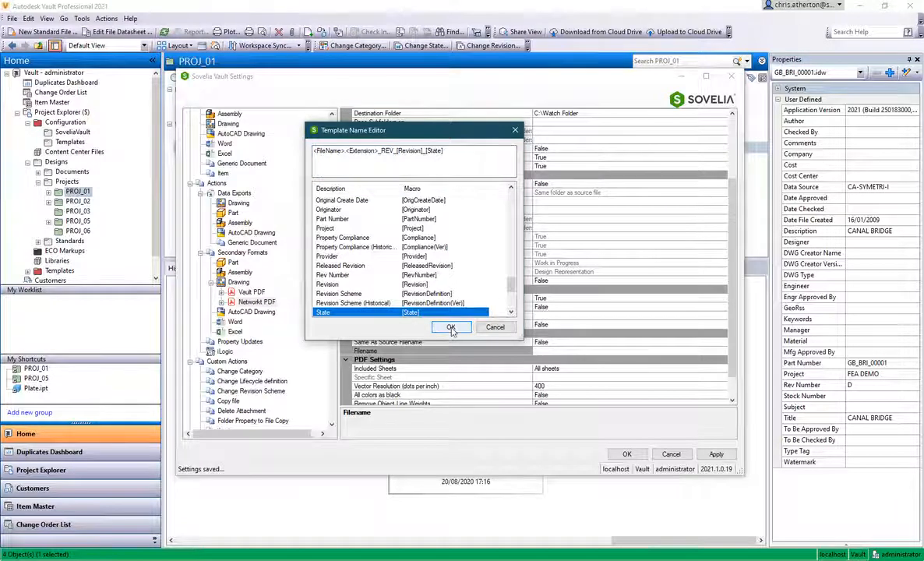
pyautogui.click(451, 328)
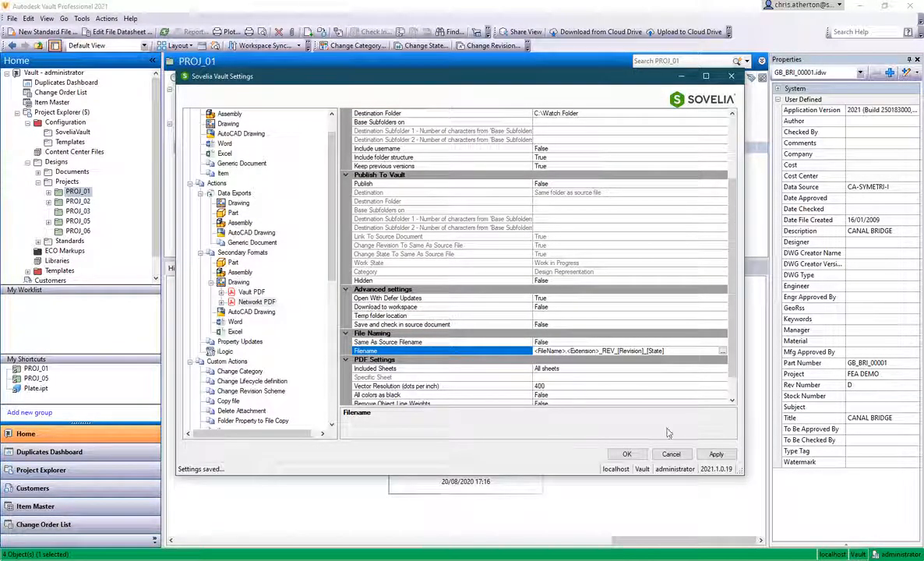
pyautogui.click(716, 454)
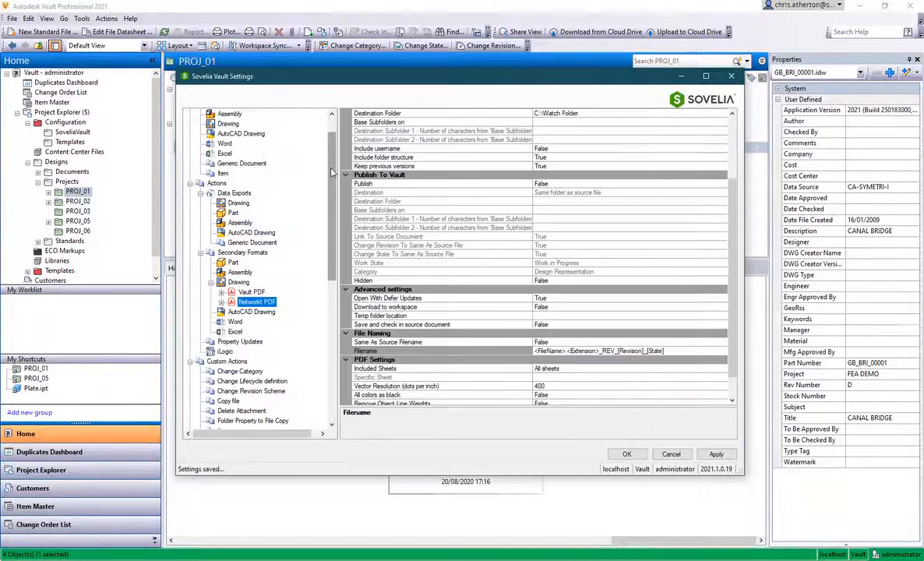
# Add a new action set for Drawing and name it Release dwg.
pyautogui.moveTo(331, 171); pyautogui.dragTo(329, 154)
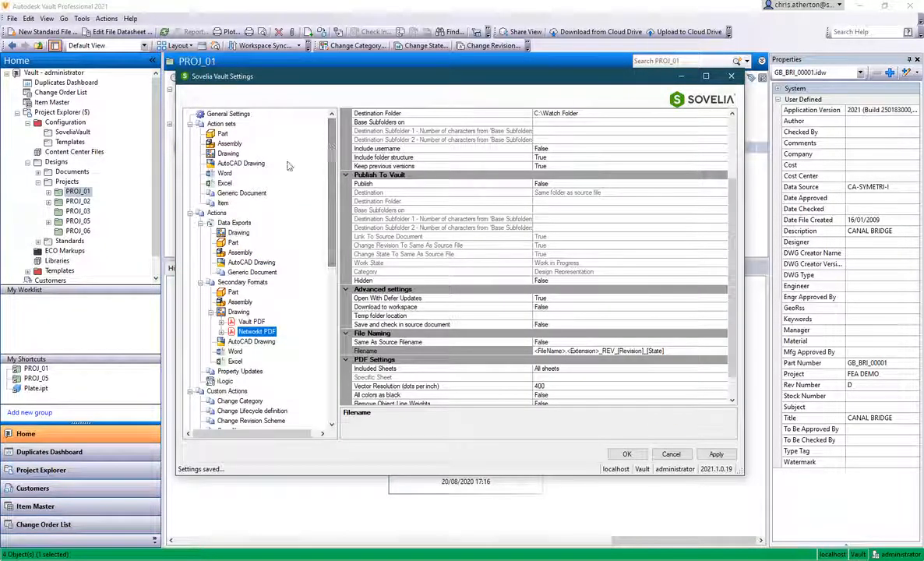
pyautogui.rightClick(228, 153)
pyautogui.click(240, 167)
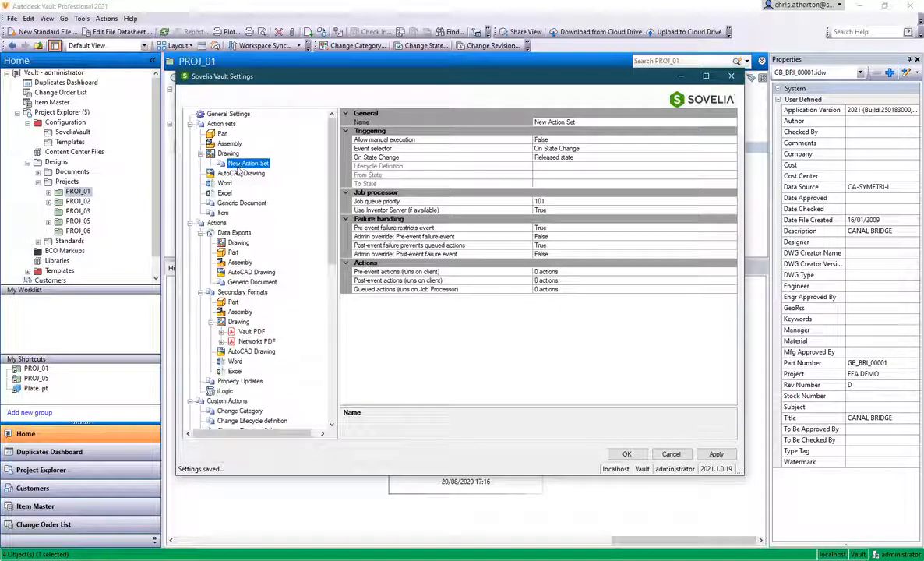
pyautogui.click(539, 122)
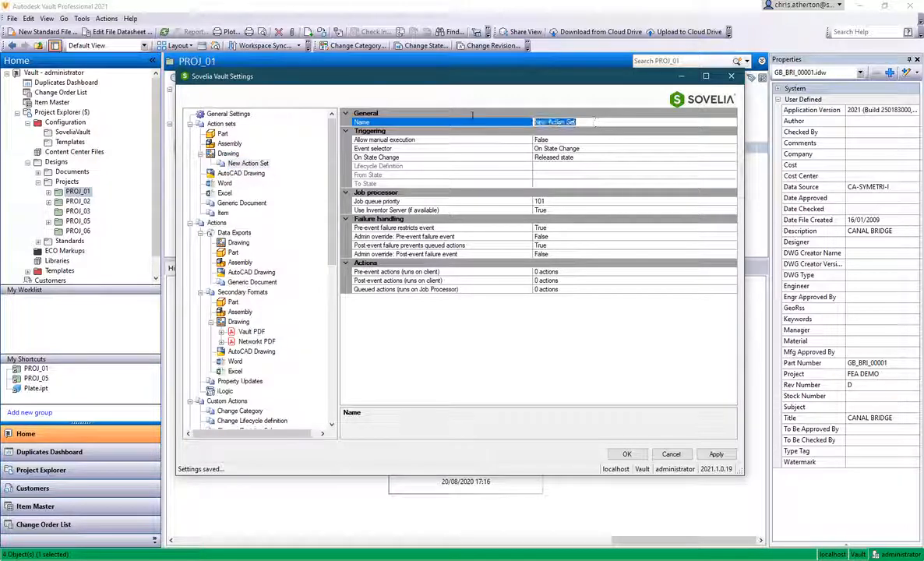
pyautogui.write('Release dwg')
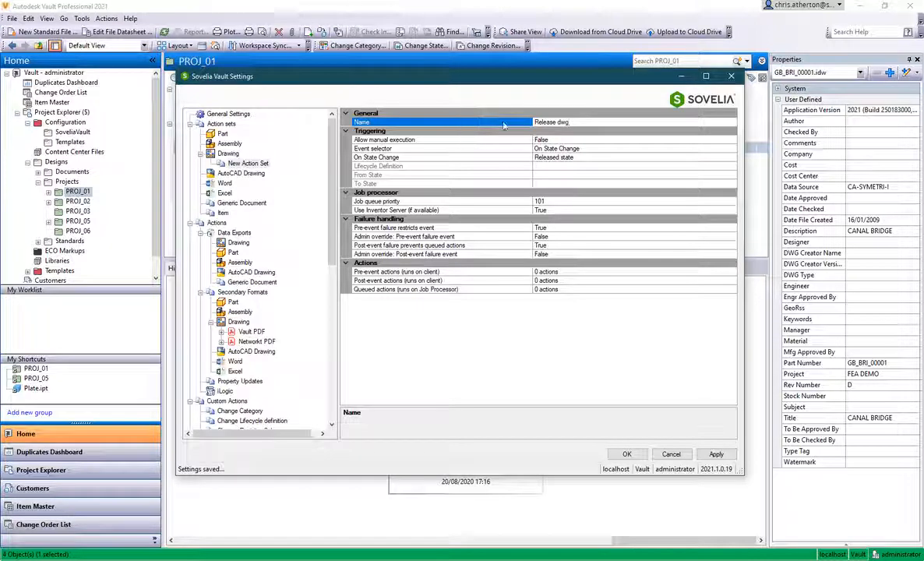
pyautogui.press('Down')
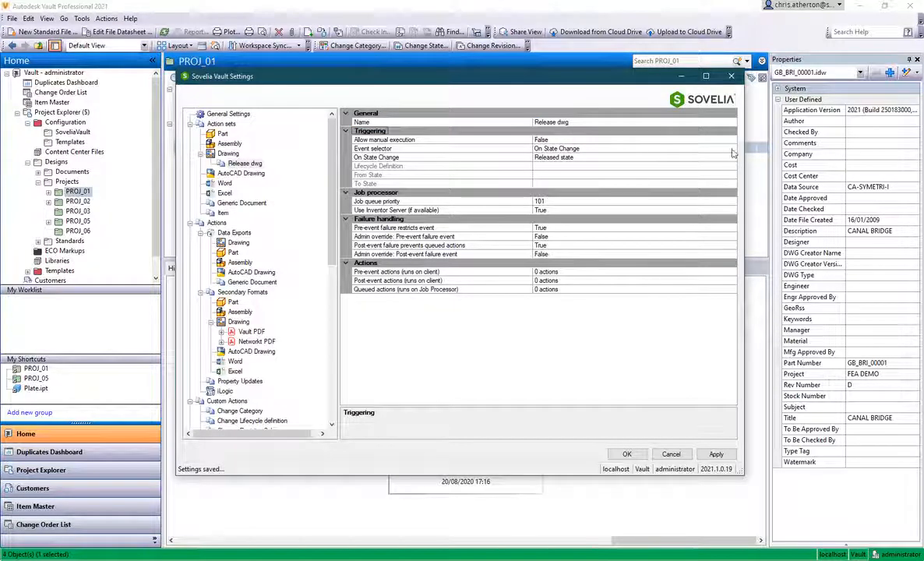
# Trigger the Release dwg action set on a Specific state change using the Flexible Release Process lifecycle definition.
pyautogui.click(678, 157)
pyautogui.click(677, 156)
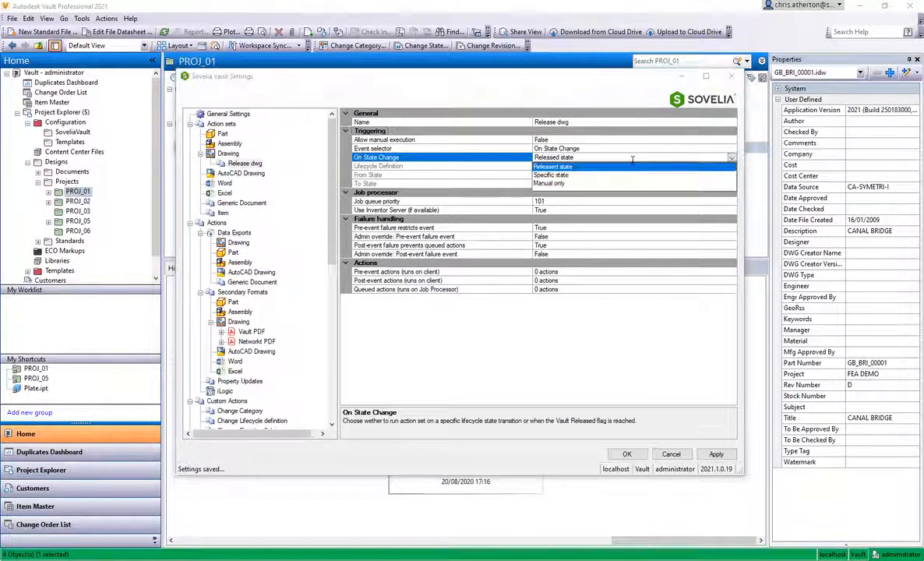
pyautogui.click(551, 175)
pyautogui.click(678, 165)
pyautogui.click(678, 166)
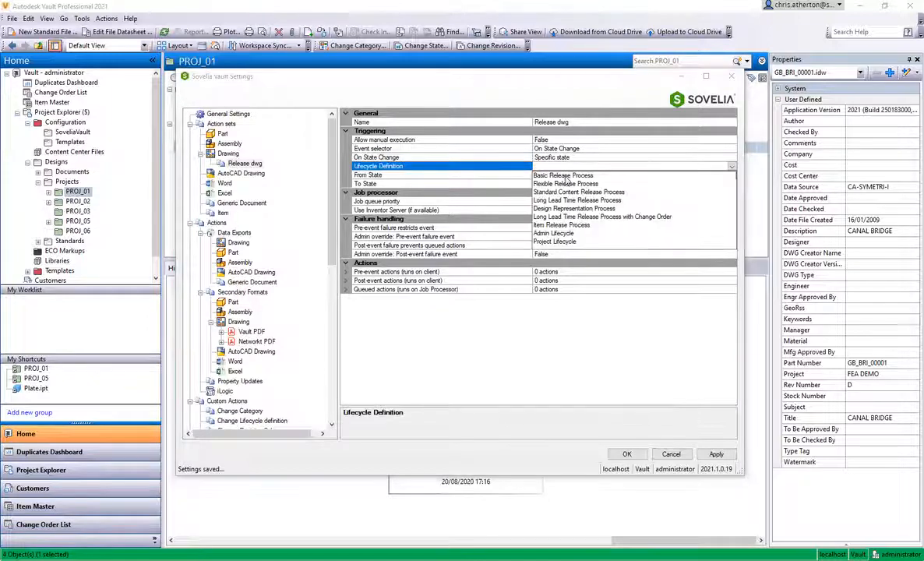
pyautogui.click(567, 183)
# Set the triggering transition's From State to <All> and its To State to Released.
pyautogui.click(729, 175)
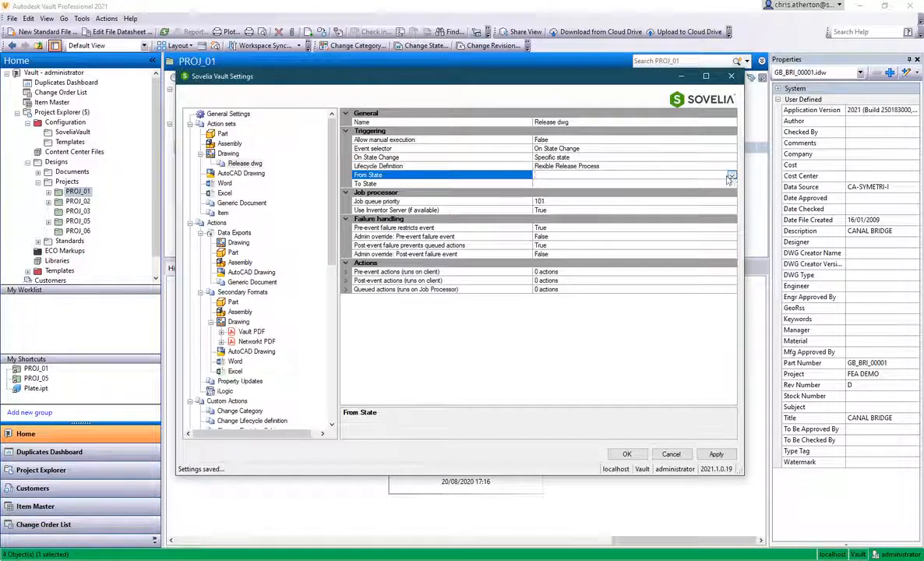
pyautogui.click(730, 175)
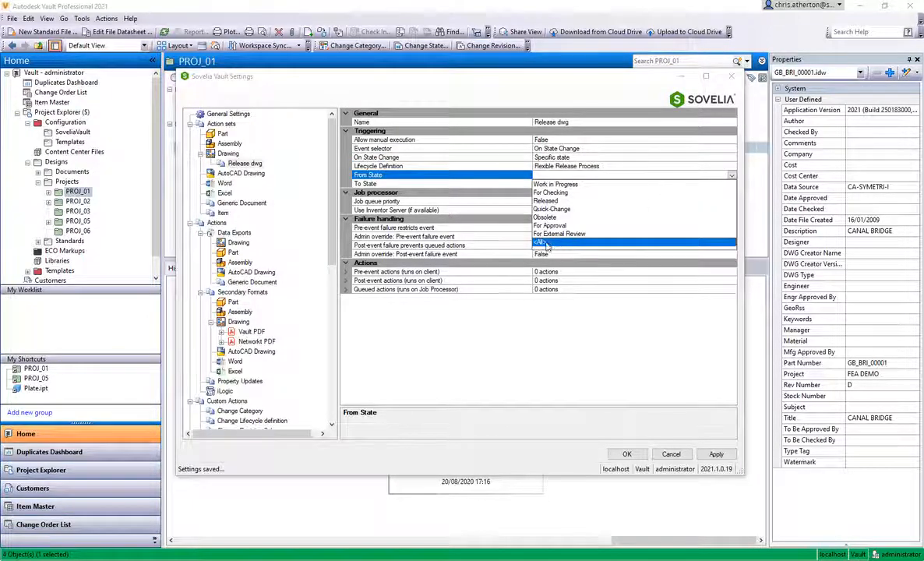
pyautogui.click(545, 243)
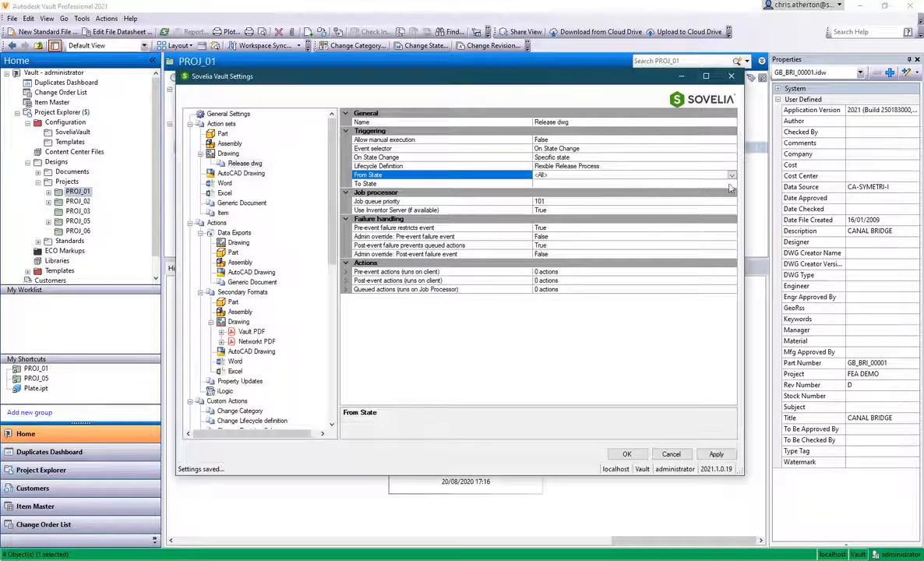
pyautogui.click(678, 184)
pyautogui.click(731, 184)
pyautogui.click(548, 209)
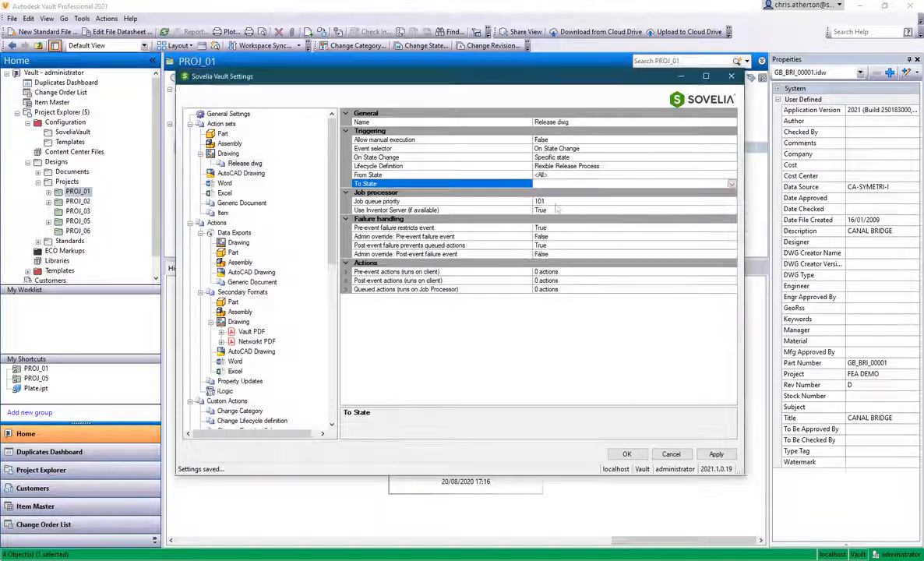
# Set the Release dwg action set's job queue priority to 20.
pyautogui.click(550, 202)
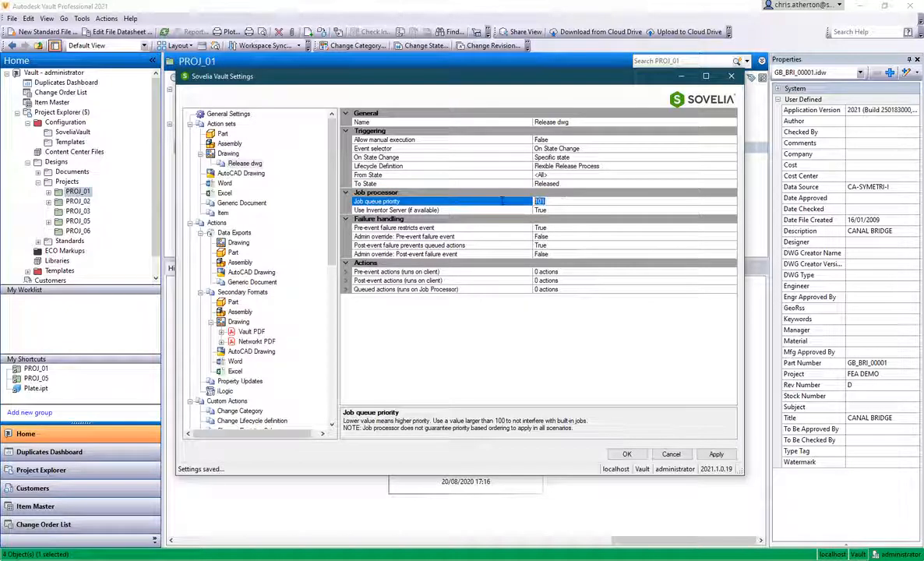
pyautogui.write('20')
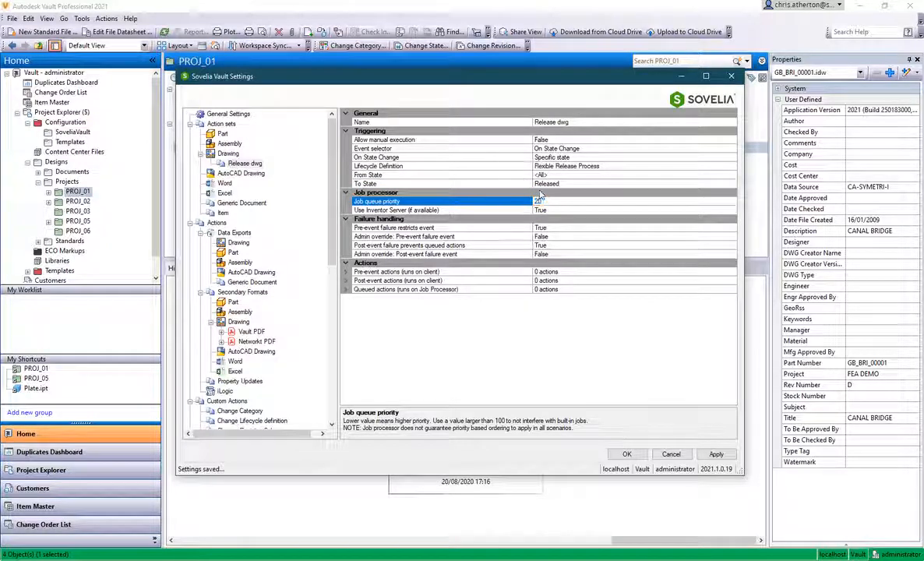
pyautogui.click(541, 194)
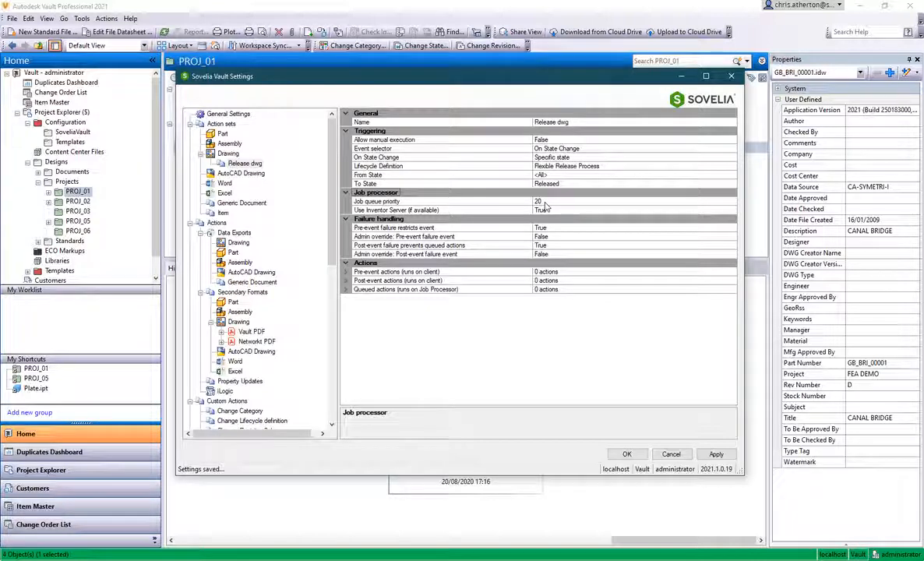
pyautogui.click(558, 219)
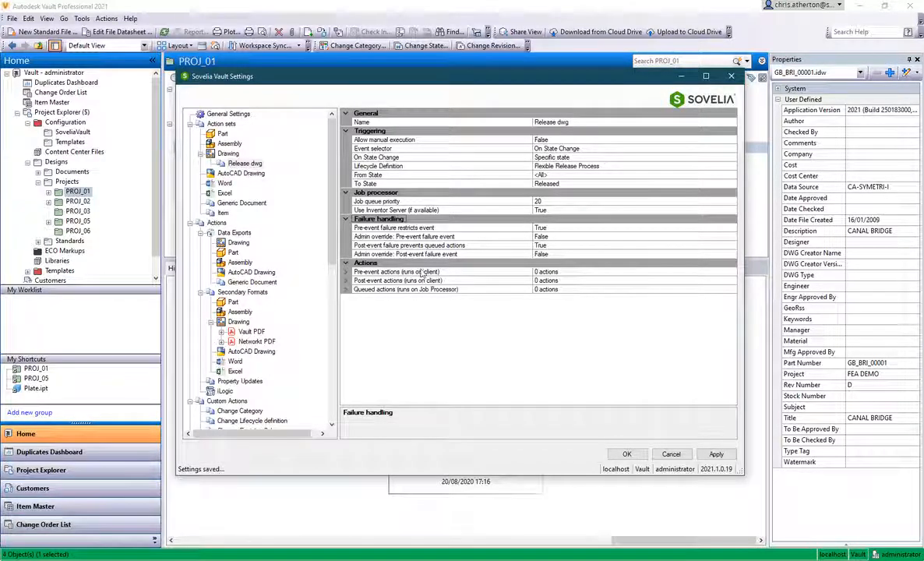
# Add SyncProperties, Update Vault Rev-Table(Autodesk std), Vault PDF and Networkt PDF, in that order, as queued actions run on the Job Processor.
pyautogui.click(731, 291)
pyautogui.click(732, 290)
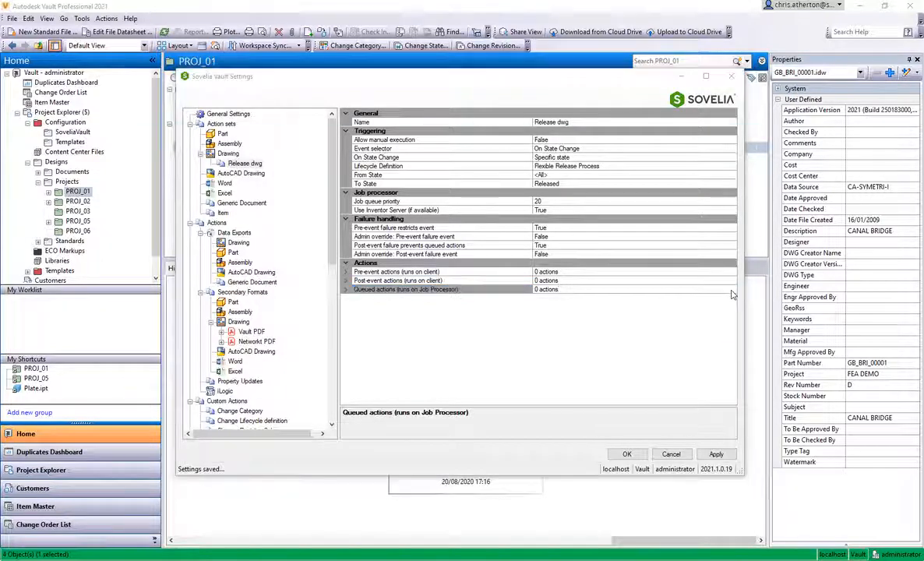
pyautogui.moveTo(483, 112); pyautogui.dragTo(300, 113)
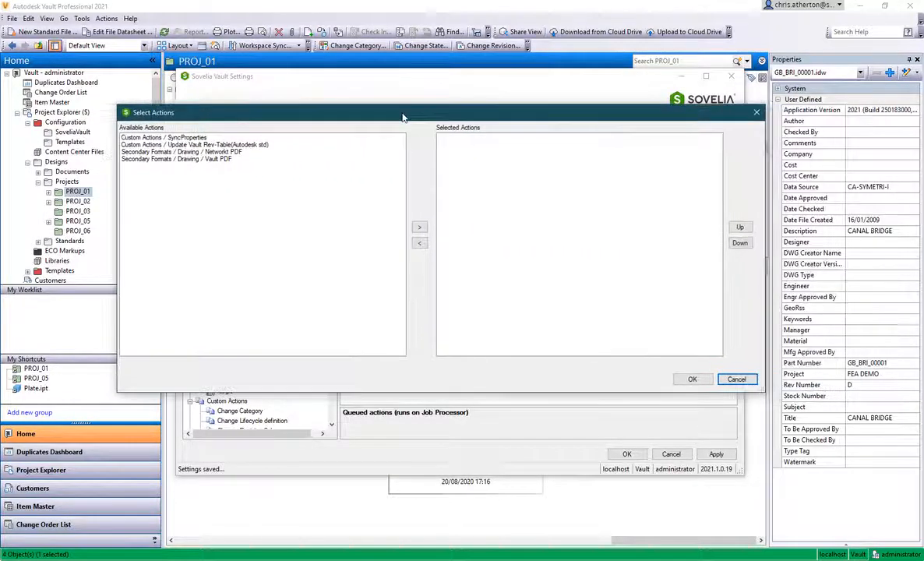
pyautogui.doubleClick(195, 137)
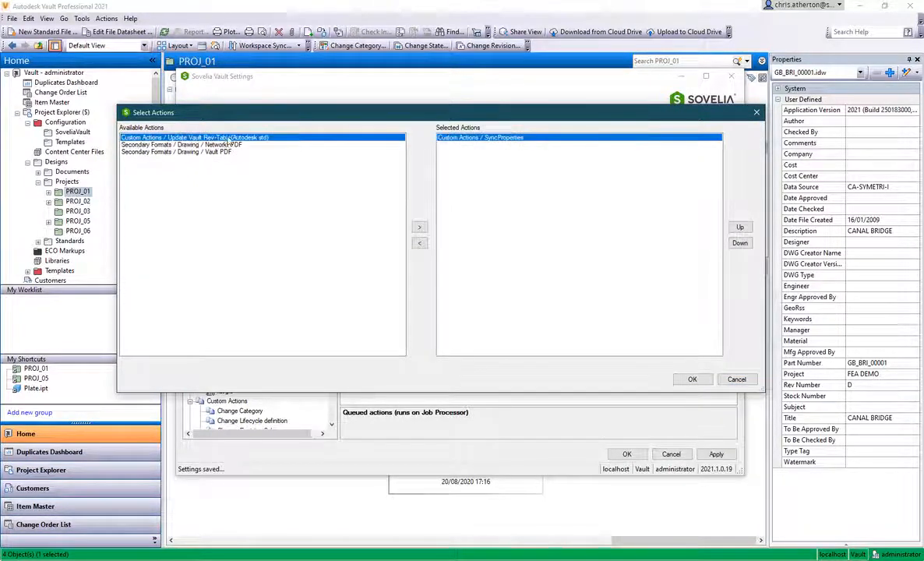
pyautogui.doubleClick(229, 139)
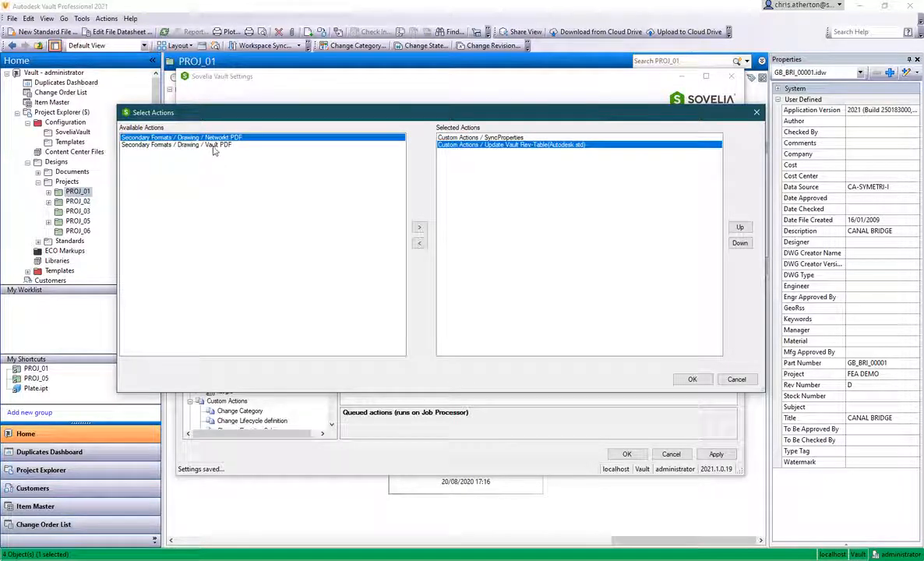
pyautogui.doubleClick(220, 145)
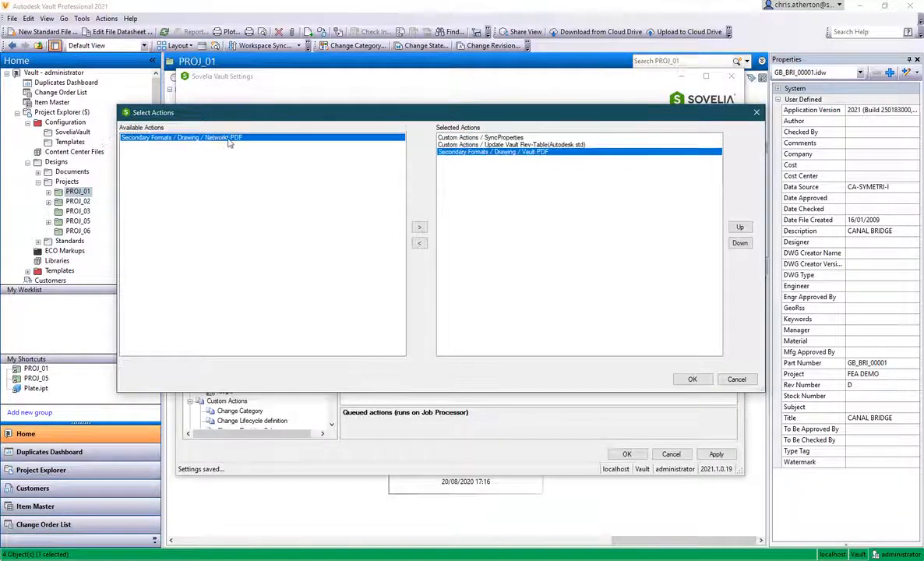
pyautogui.doubleClick(229, 139)
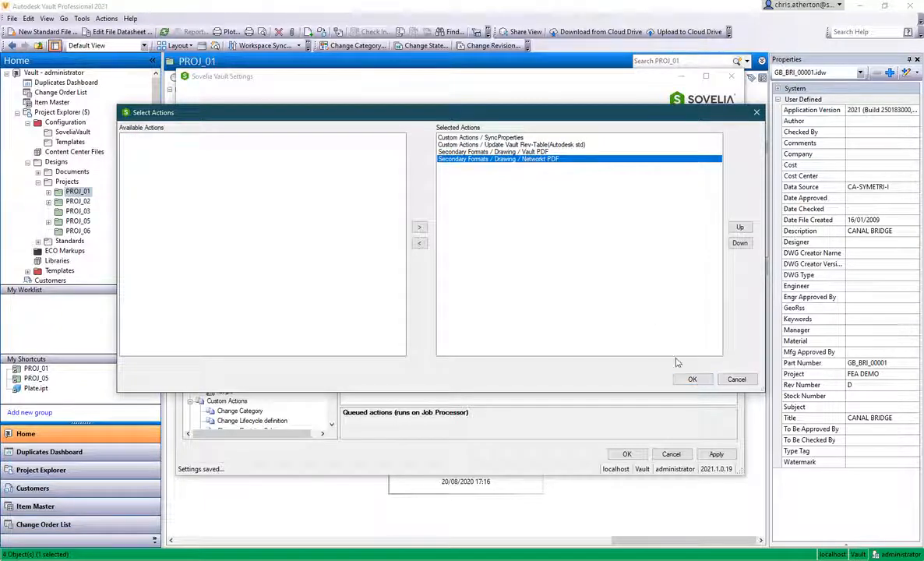
pyautogui.click(693, 379)
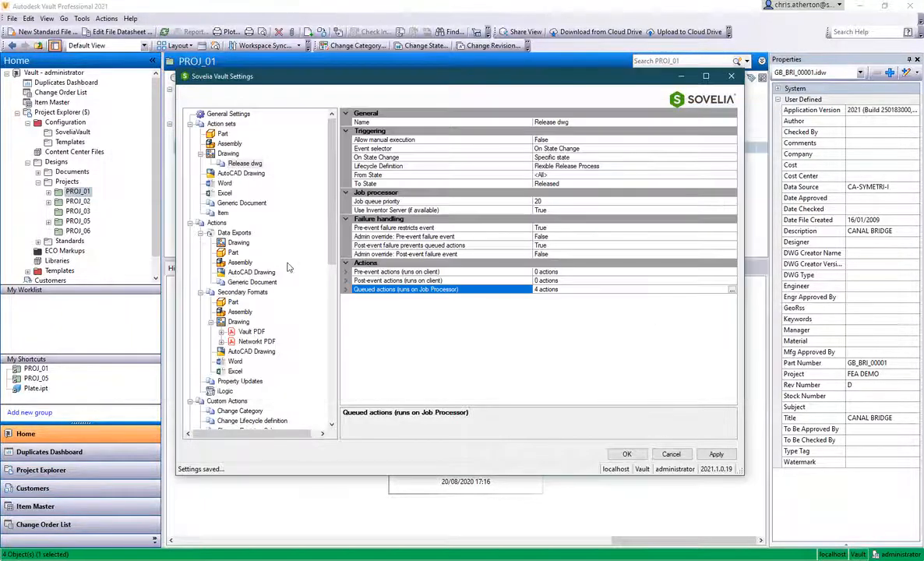
# Rename the Networkt PDF drawing format to Network PDF and apply the settings with the Release dwg action set selected.
pyautogui.click(253, 341)
pyautogui.click(559, 131)
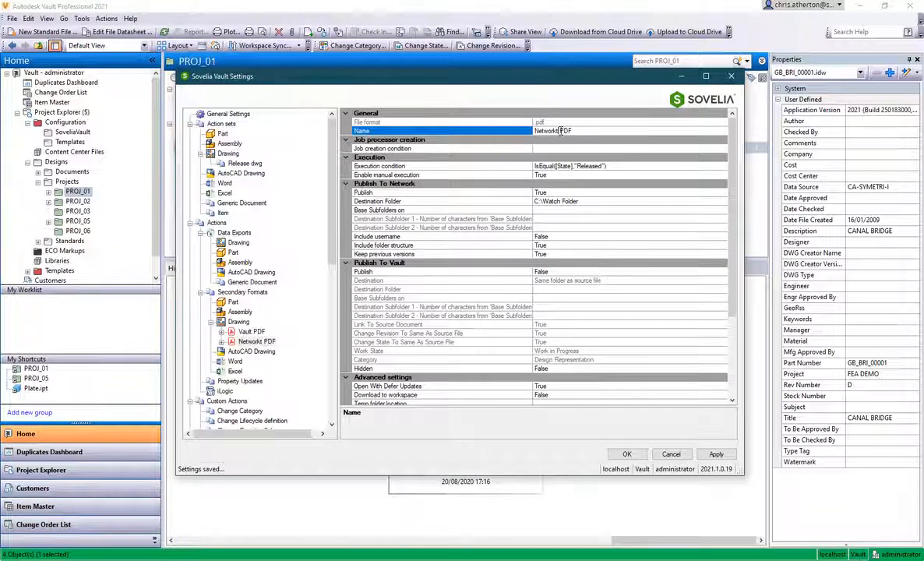
pyautogui.click(238, 162)
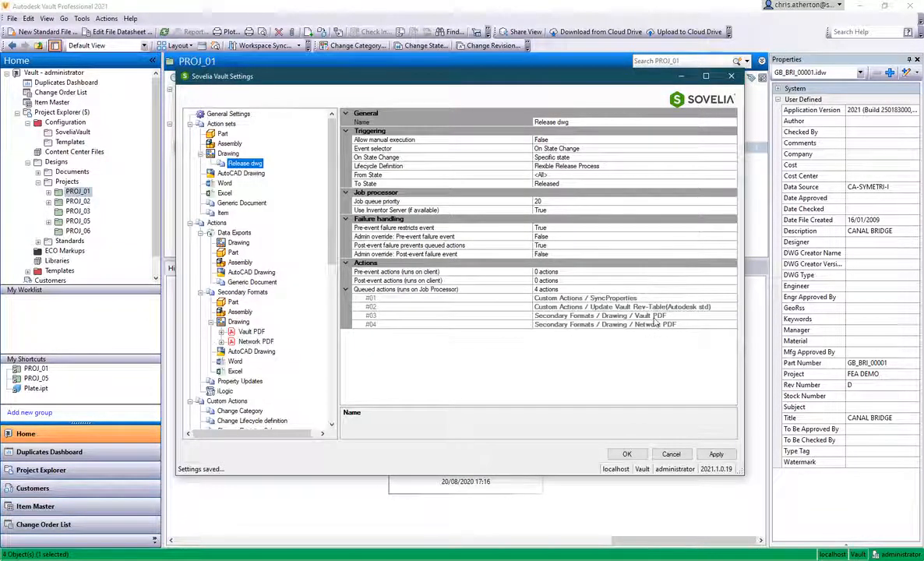
pyautogui.click(715, 456)
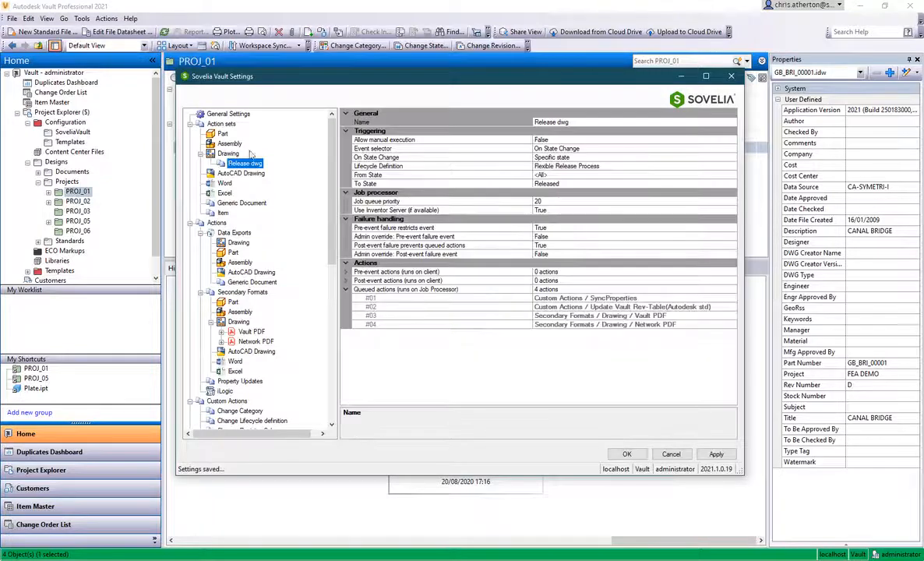
# Leave the Sovelia settings and log out of the vault.
pyautogui.click(12, 18)
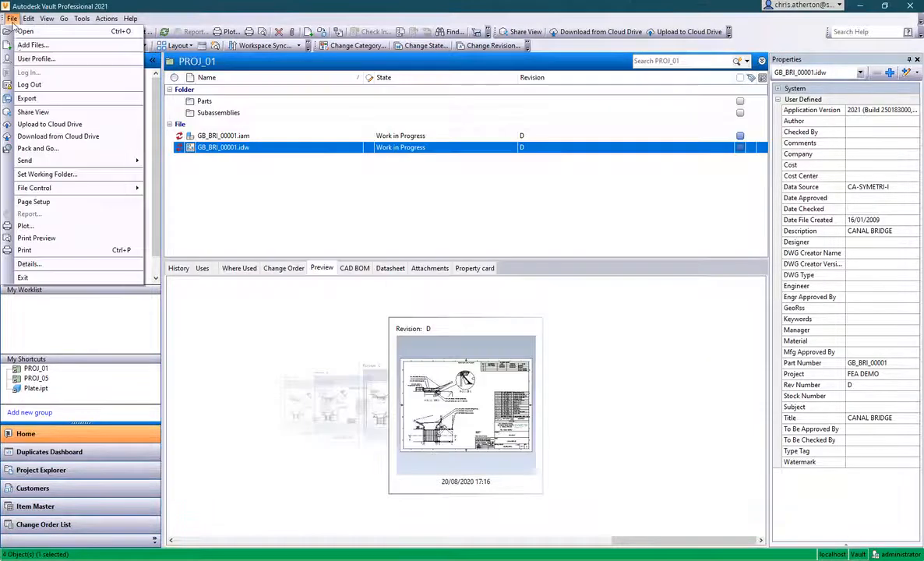
pyautogui.click(30, 85)
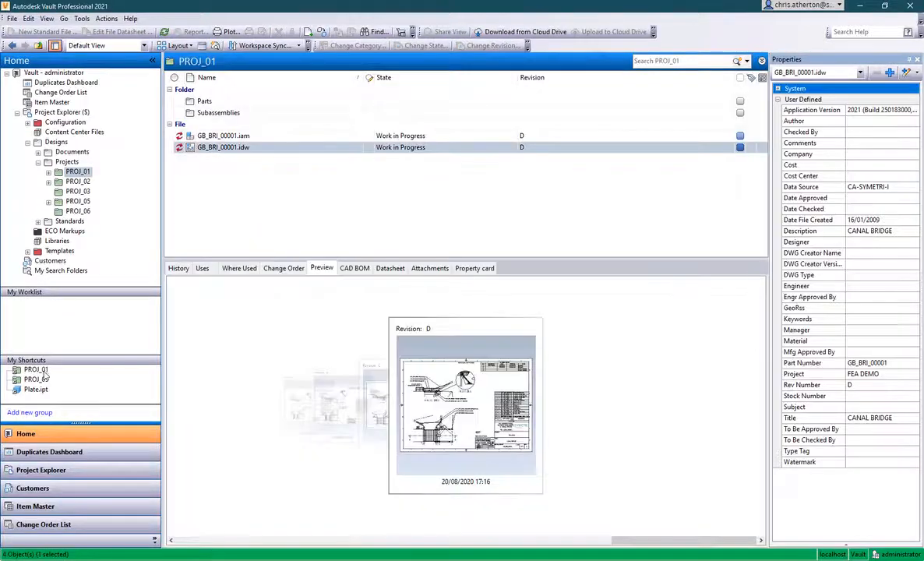
# Change the state of GB_BRI_00001.iam to Released with the comment "Released to manufacturing".
pyautogui.click(465, 136)
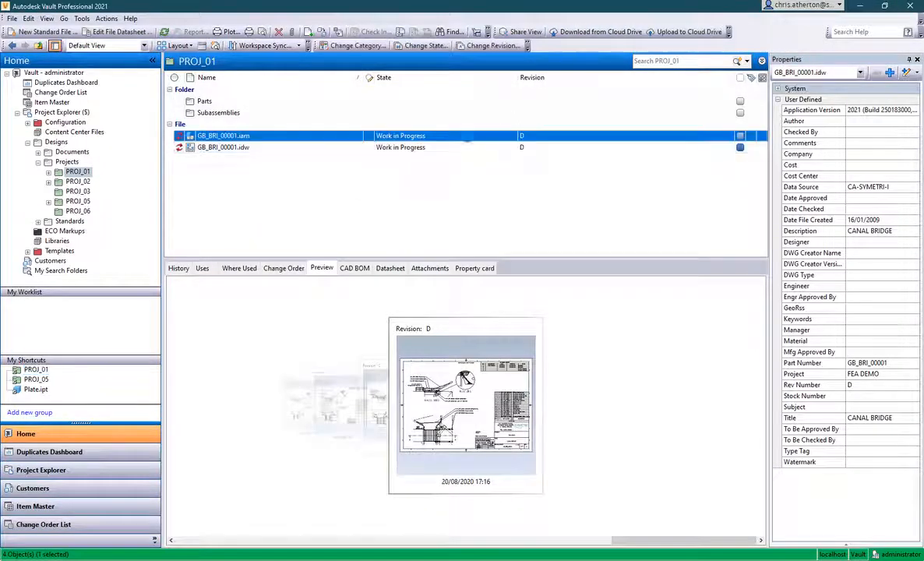
pyautogui.click(426, 46)
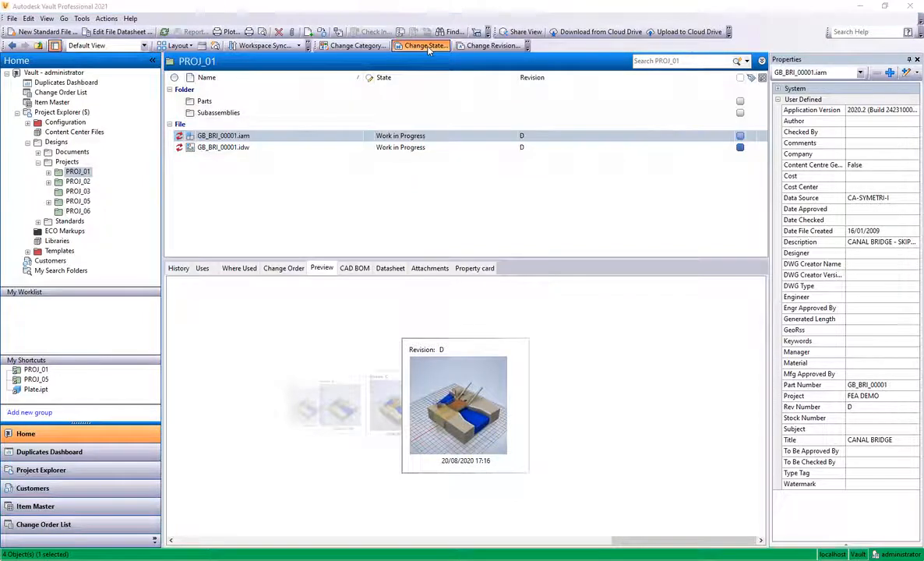
pyautogui.click(560, 130)
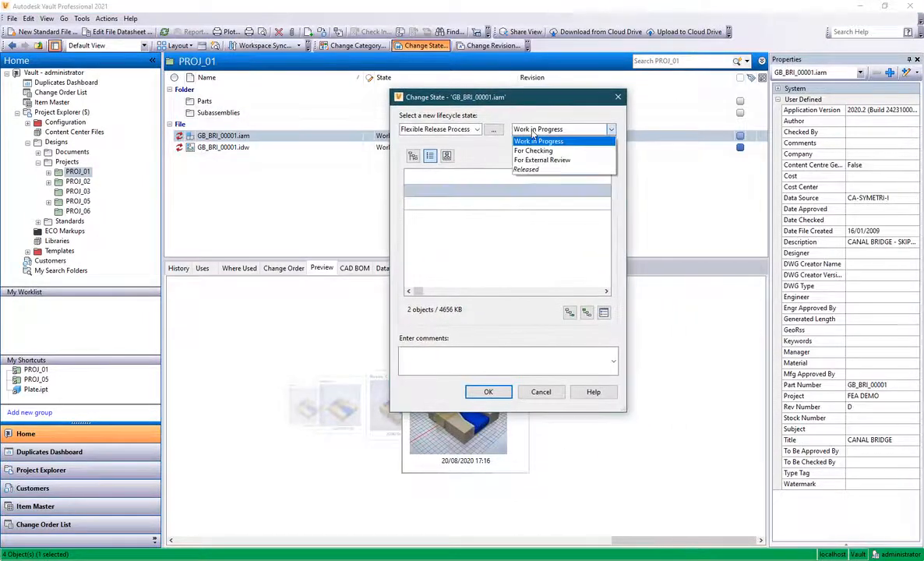
pyautogui.click(527, 170)
pyautogui.write('Released to manufacturing')
pyautogui.click(483, 392)
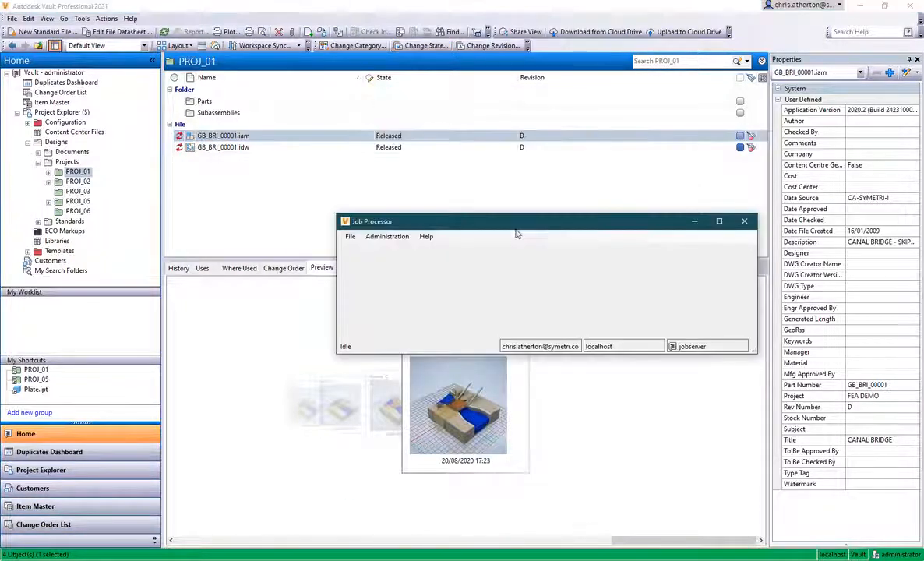
# Examine the running job's description in the Job Processor for the queued Release dwg actions.
pyautogui.moveTo(506, 225); pyautogui.dragTo(432, 217)
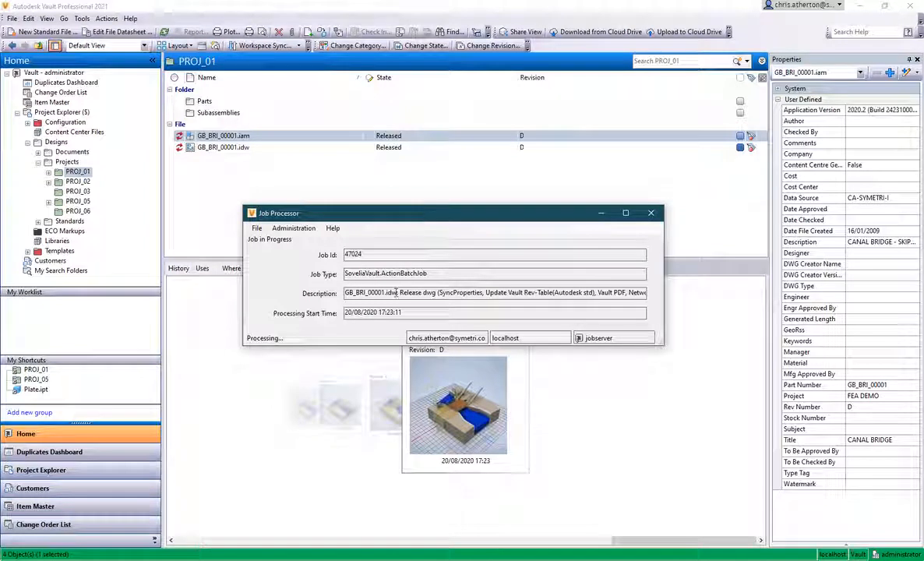
pyautogui.doubleClick(448, 293)
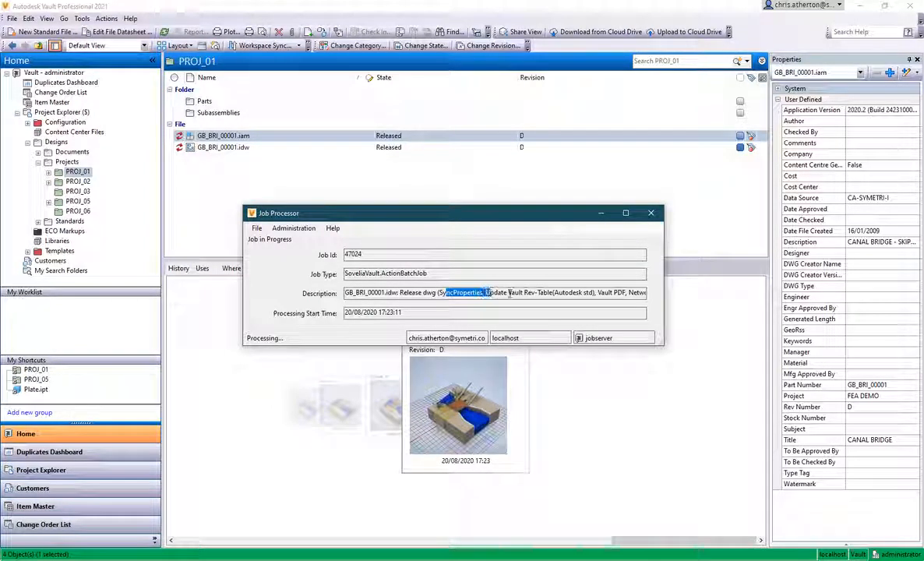
pyautogui.moveTo(508, 293); pyautogui.dragTo(645, 293)
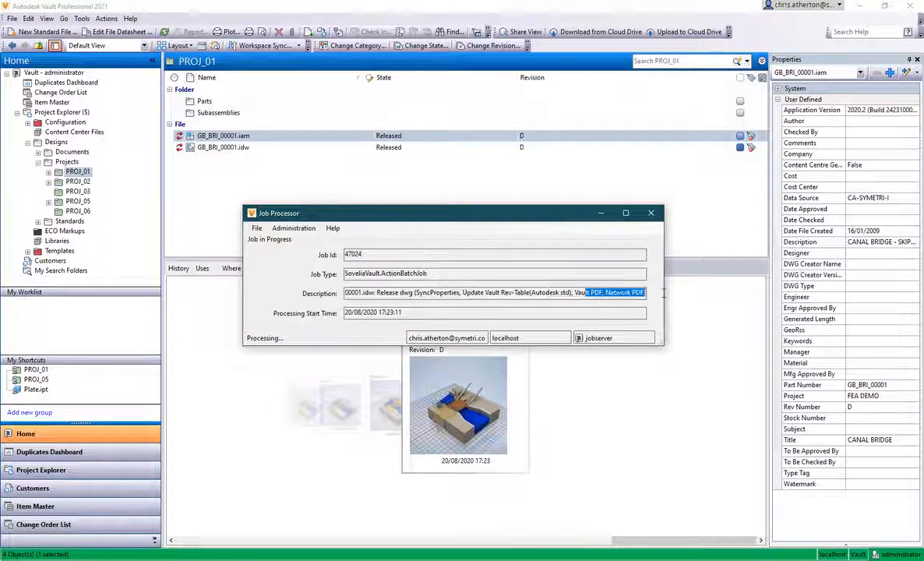
pyautogui.click(582, 296)
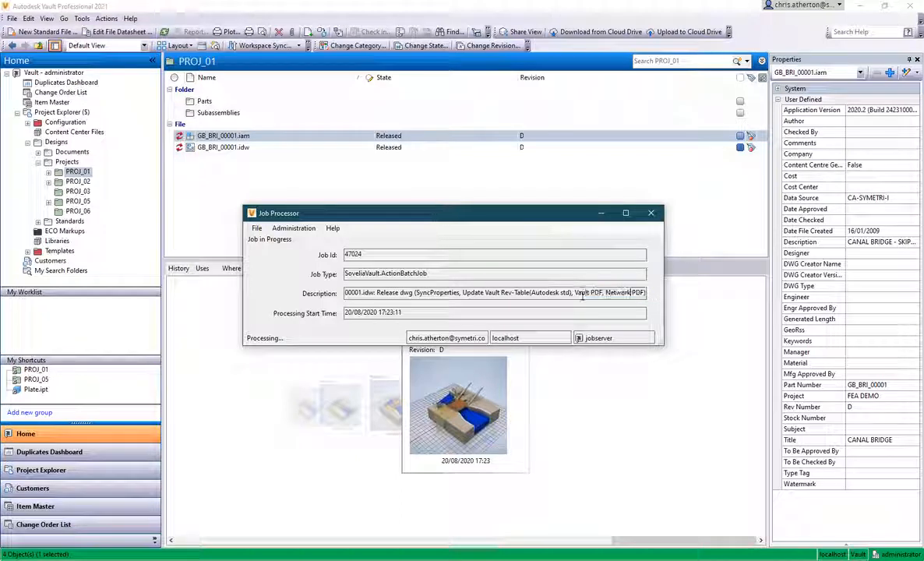
pyautogui.click(636, 294)
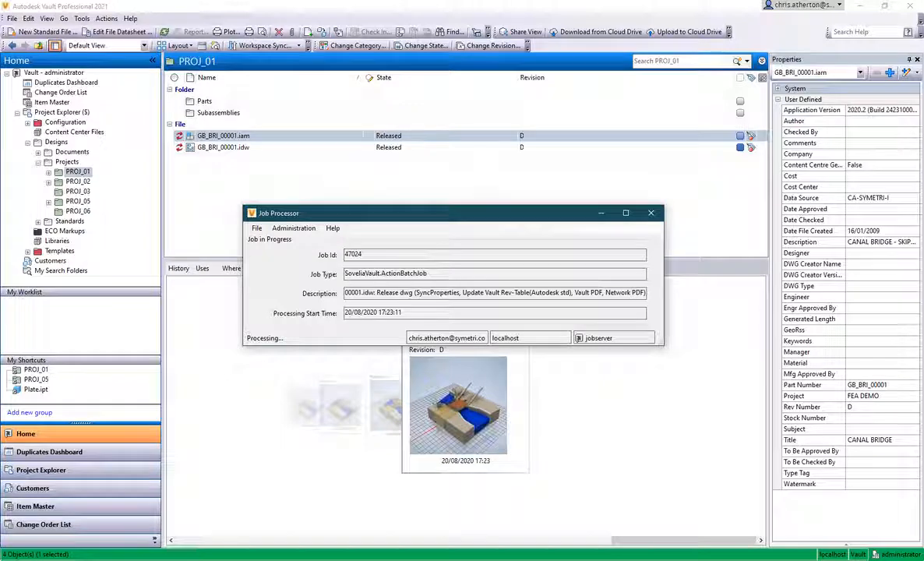
pyautogui.moveTo(407, 215); pyautogui.dragTo(395, 213)
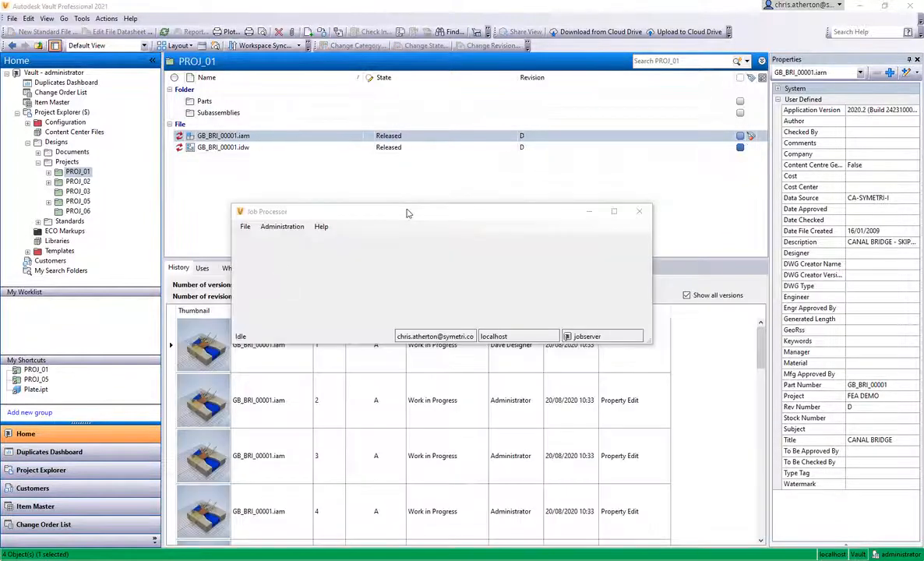
# Check the attachments of the drawing GB_BRI_00001.idw.
pyautogui.click(398, 170)
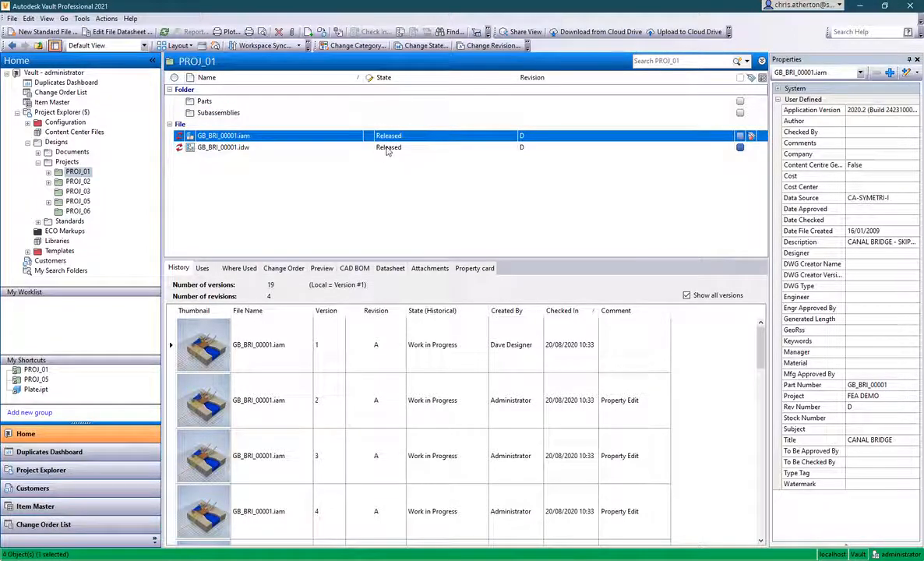
pyautogui.click(359, 147)
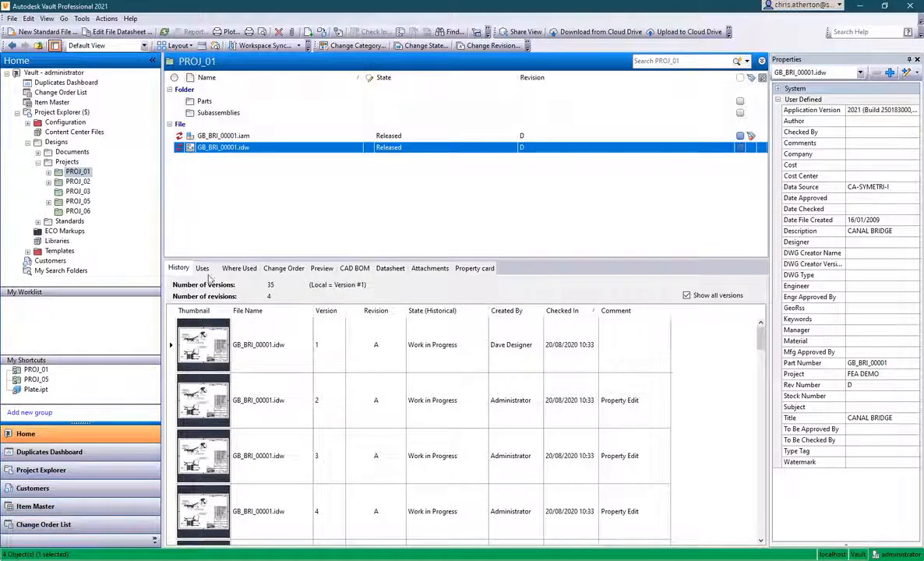
pyautogui.click(432, 269)
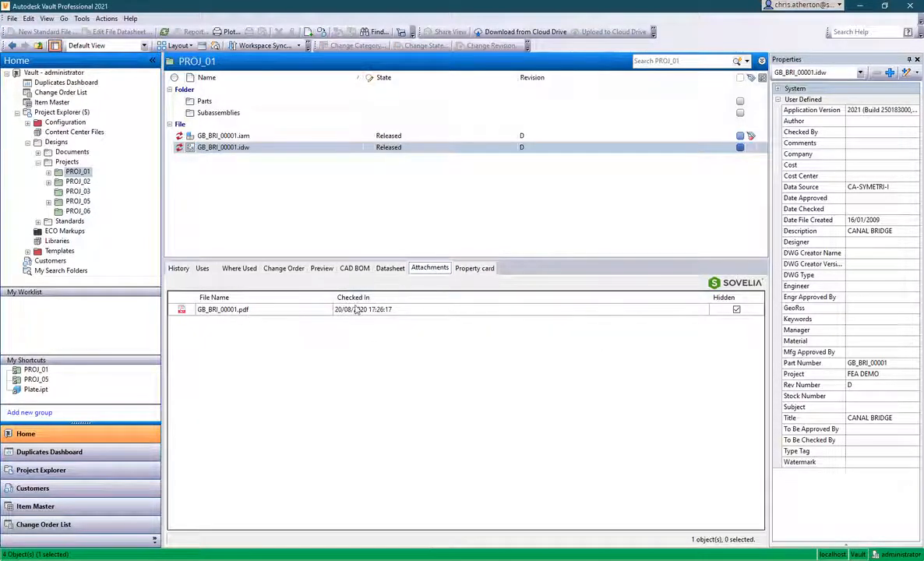
# Open the attached GB_BRI_00001.pdf to view the published drawing, and close the PDF viewer.
pyautogui.click(199, 312)
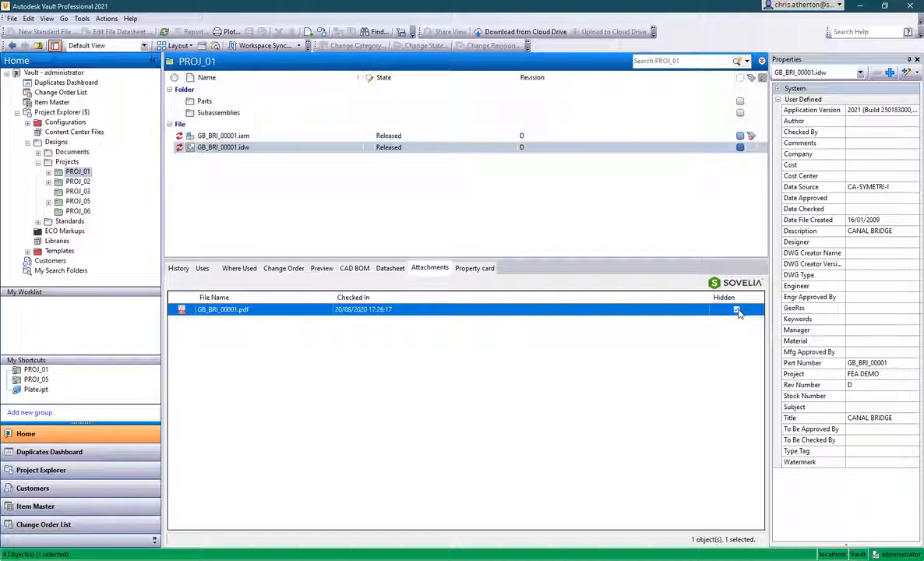
pyautogui.rightClick(737, 311)
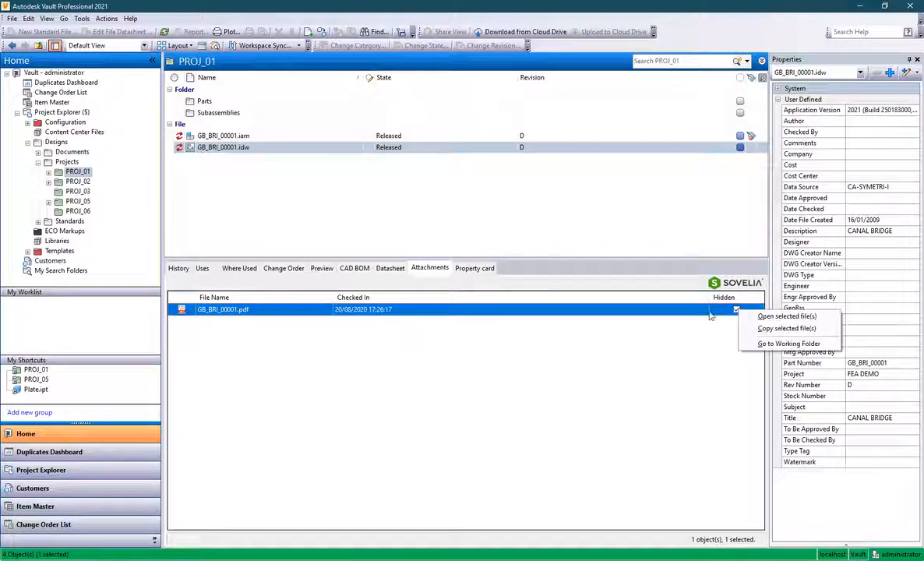
pyautogui.rightClick(316, 317)
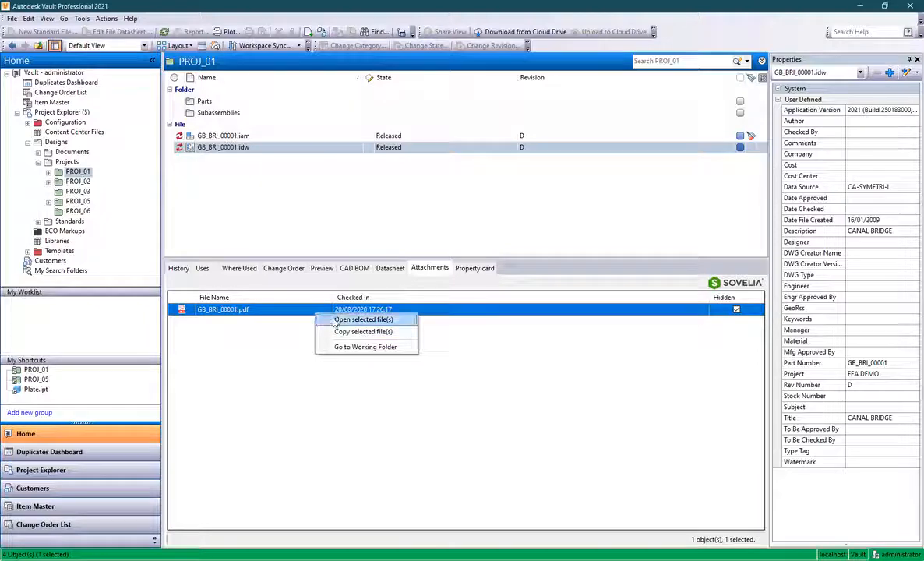
pyautogui.click(326, 321)
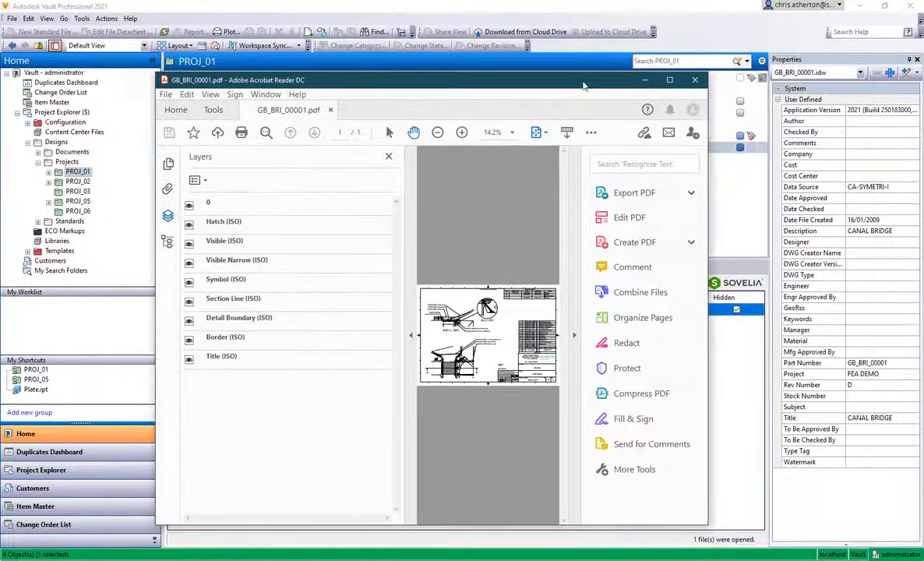
pyautogui.click(695, 81)
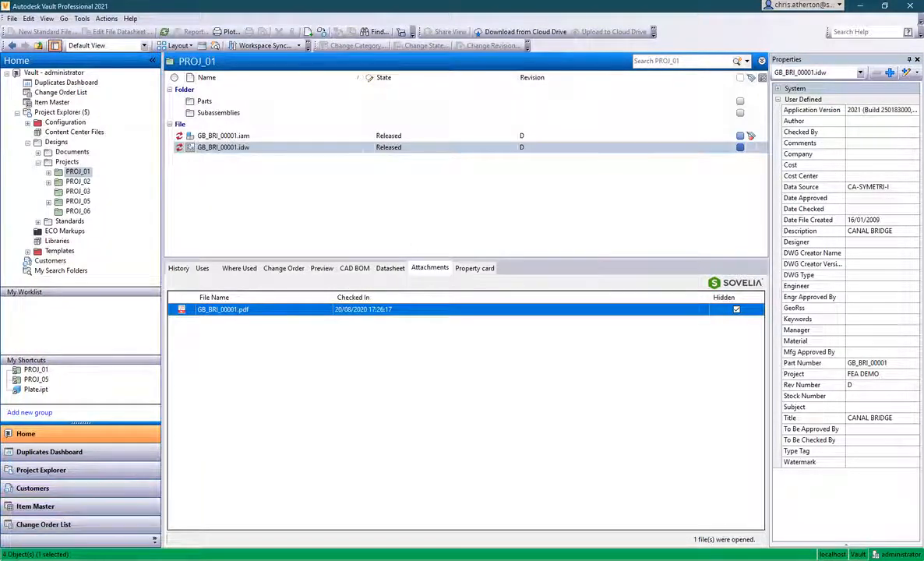
# Check the Watch Folder's PROJ_01 project folder in File Explorer for the released PDF and the archive subfolder, and return to Vault.
pyautogui.moveTo(108, 558)
pyautogui.click(107, 516)
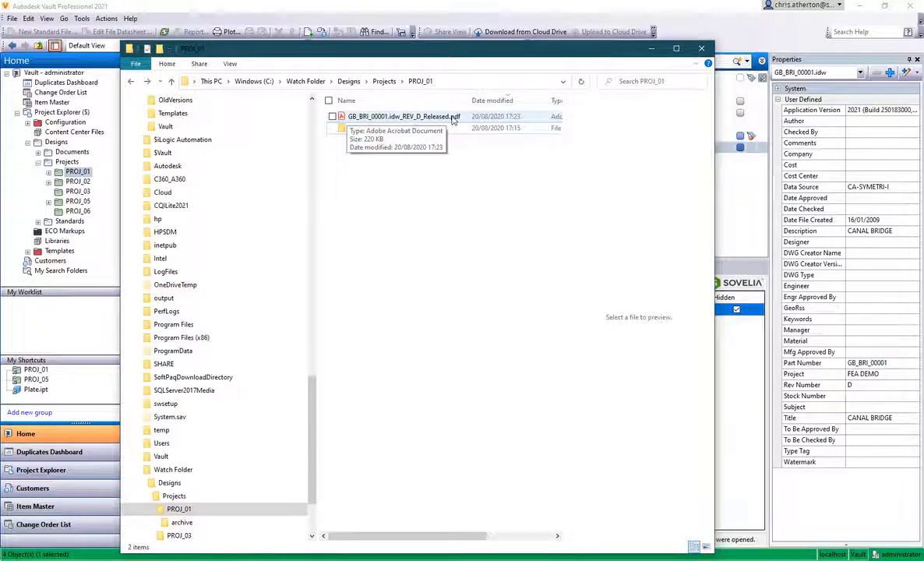
pyautogui.click(358, 128)
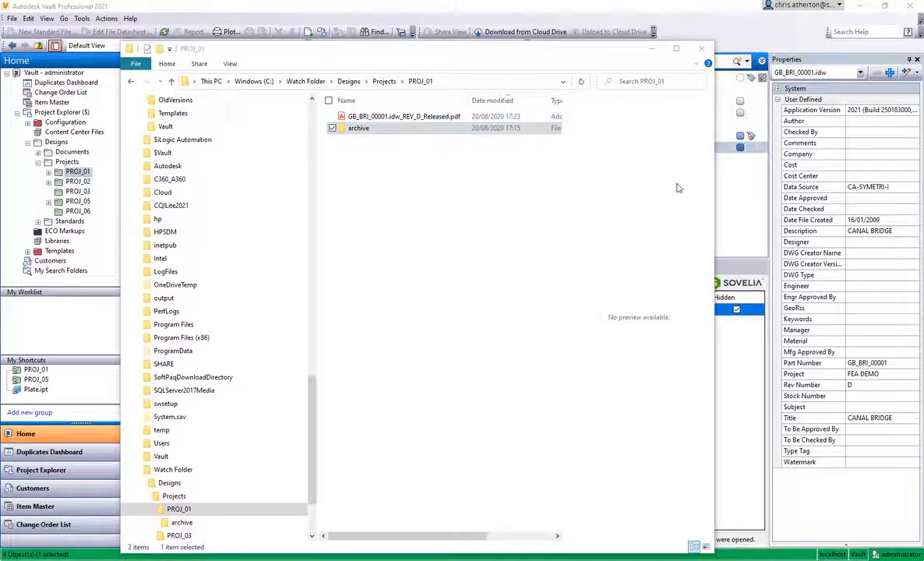
pyautogui.click(741, 191)
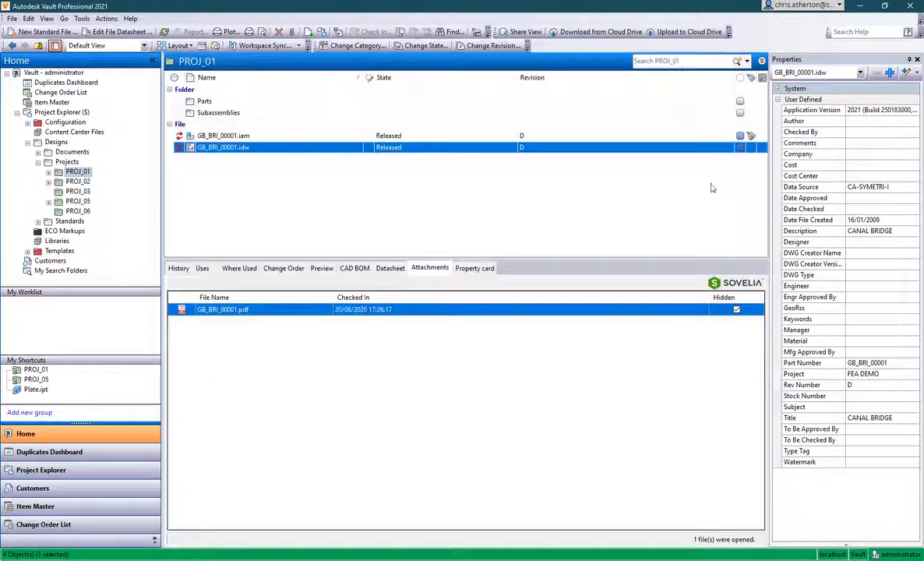
# Generate the Network PDF format for the drawing GB_BRI_00001.idw with Sovelia Vault, running it on the client.
pyautogui.rightClick(338, 149)
pyautogui.moveTo(389, 216)
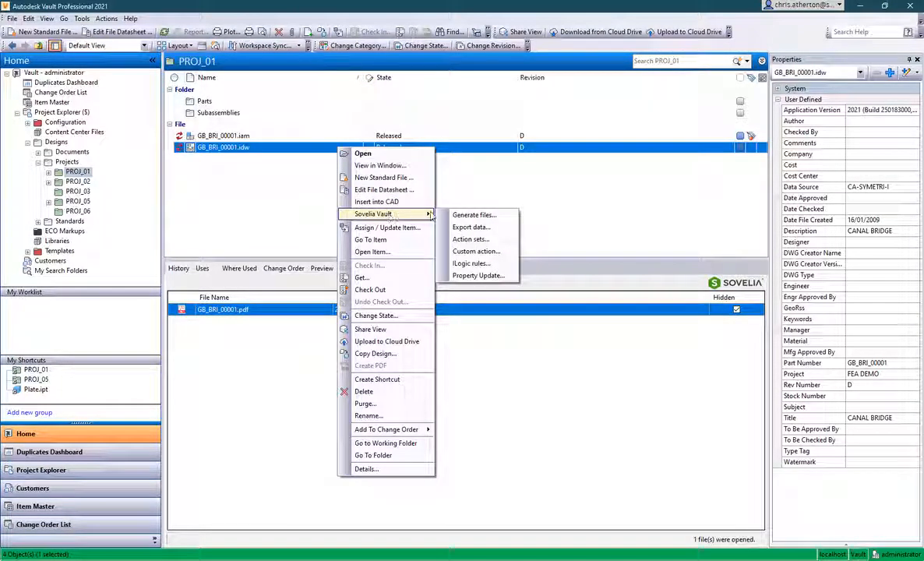
pyautogui.click(488, 217)
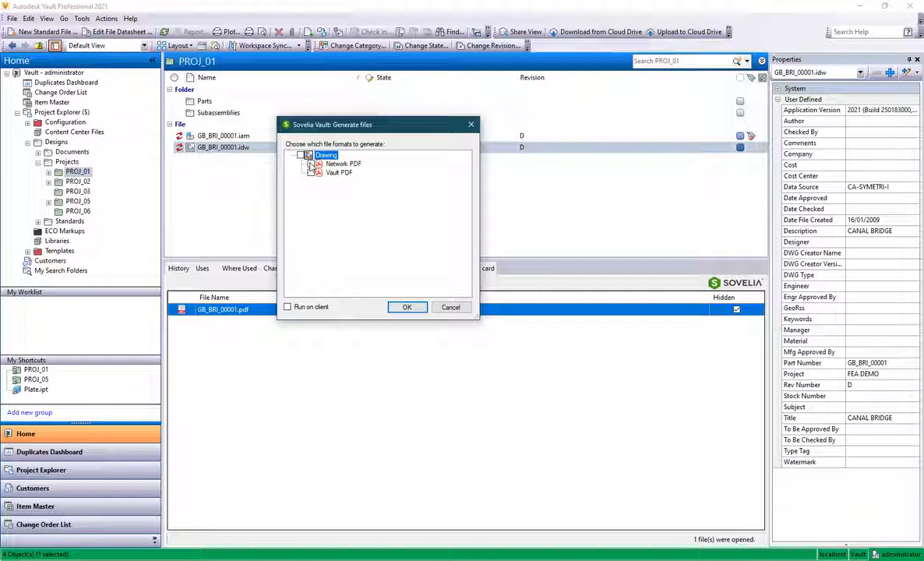
pyautogui.click(311, 164)
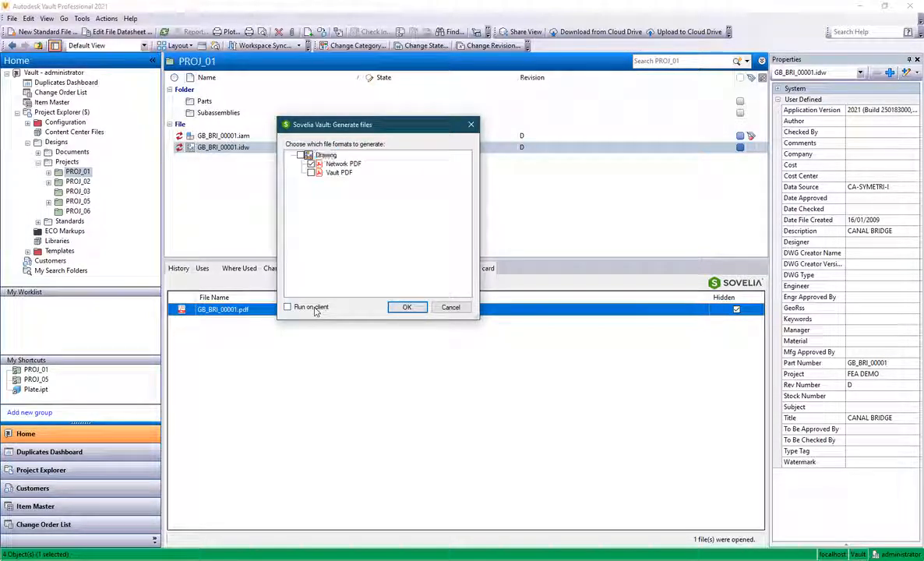
pyautogui.click(406, 307)
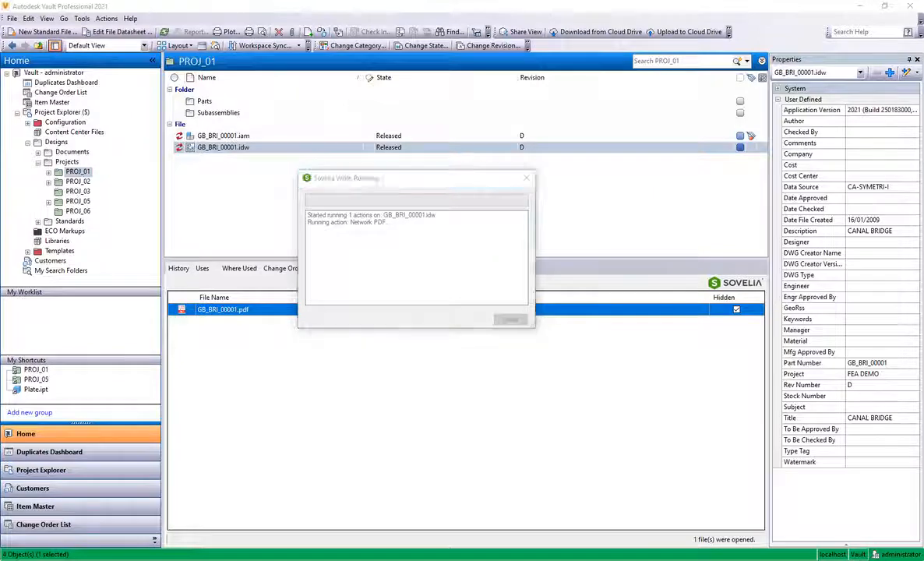
# Arrange the PROJ_01 folder window beside the Sovelia progress dialog to monitor the PDF generation, and close the progress dialog.
pyautogui.hotkey('alt', 'Tab')
pyautogui.moveTo(377, 51); pyautogui.dragTo(651, 49)
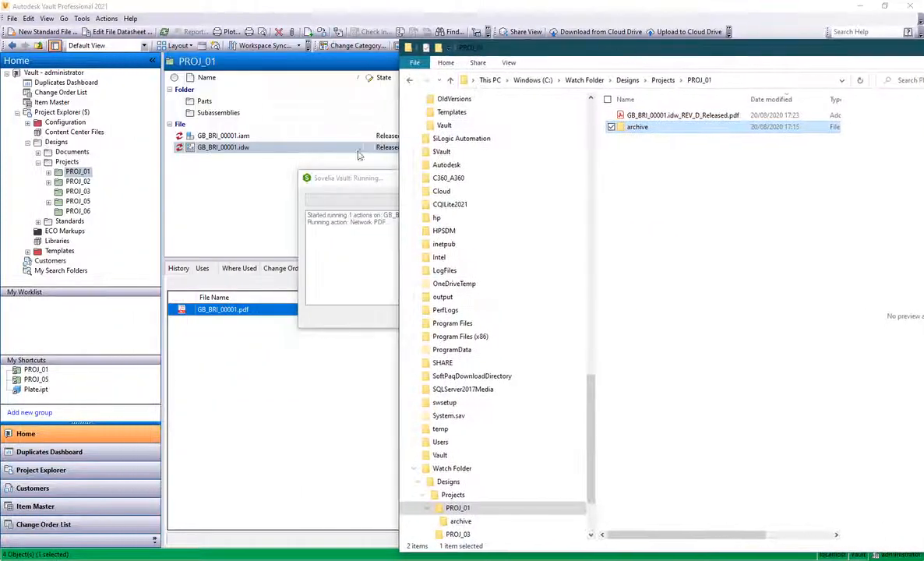
pyautogui.moveTo(360, 181); pyautogui.dragTo(145, 136)
pyautogui.hotkey('alt', 'Tab')
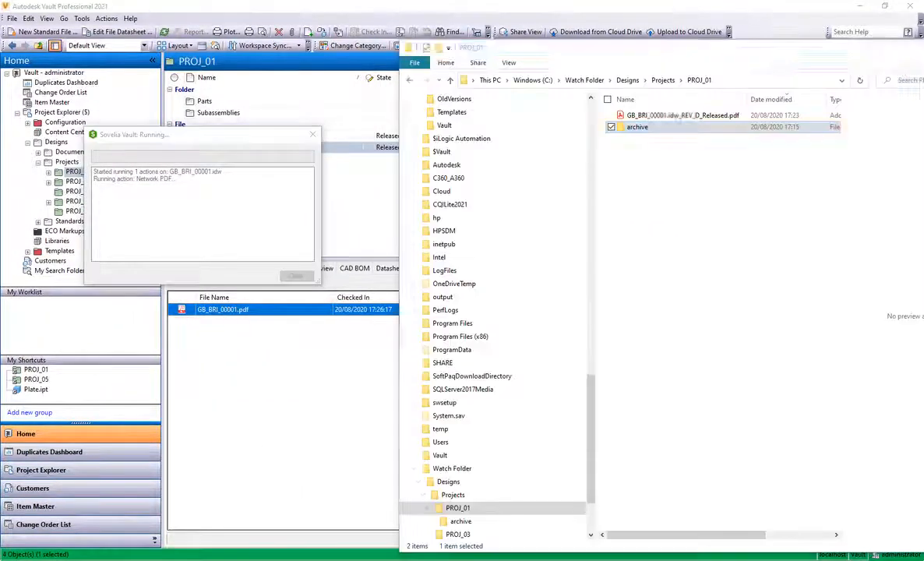
pyautogui.moveTo(631, 49); pyautogui.dragTo(489, 46)
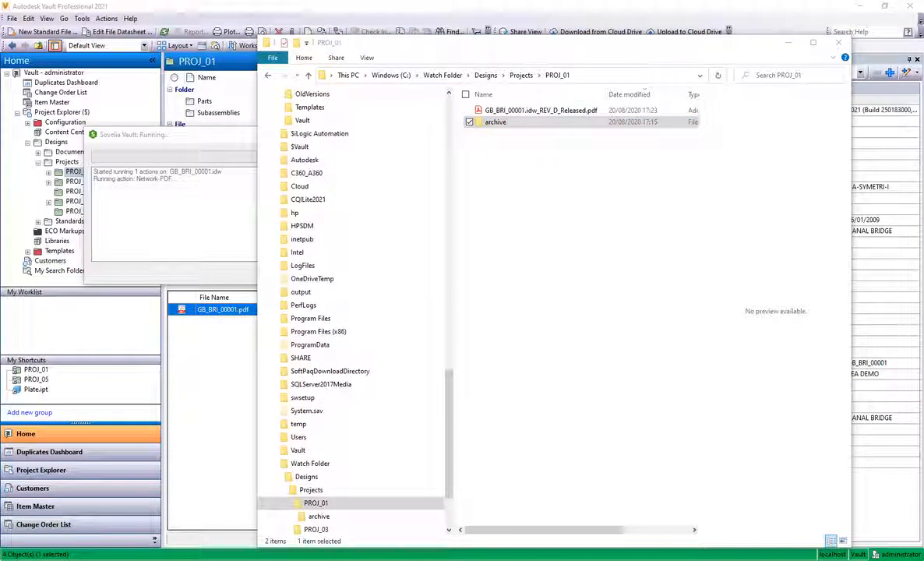
pyautogui.click(156, 200)
pyautogui.click(282, 269)
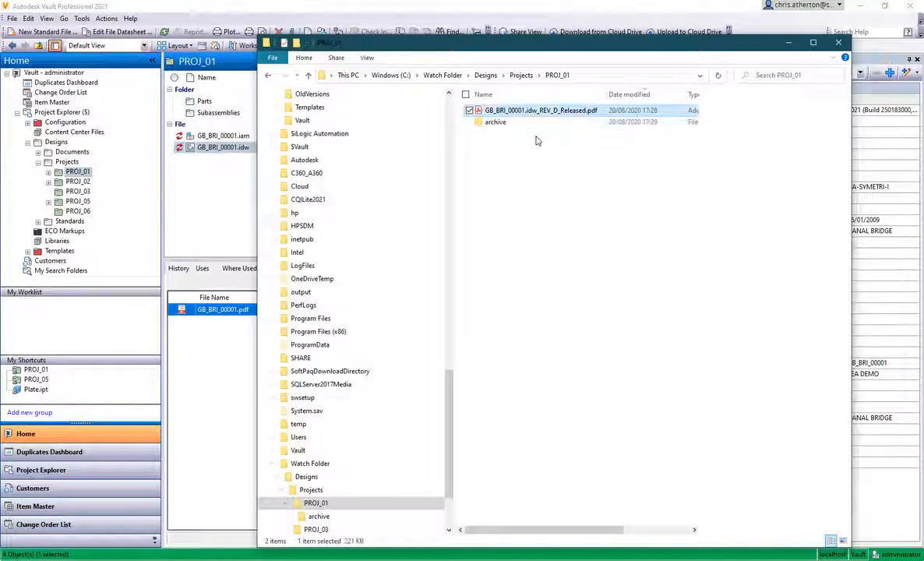
# Preview GB_BRI_00001.idw_REV_D_Released.pdf in the PROJ_01 folder and open the archive folder to check for the superseded PDF.
pyautogui.hotkey('alt', 'p')
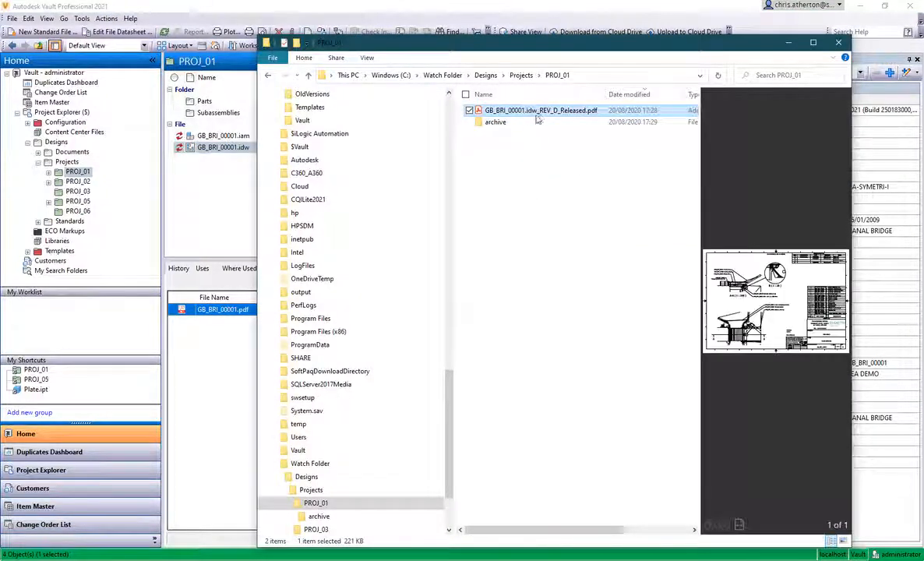
pyautogui.doubleClick(495, 123)
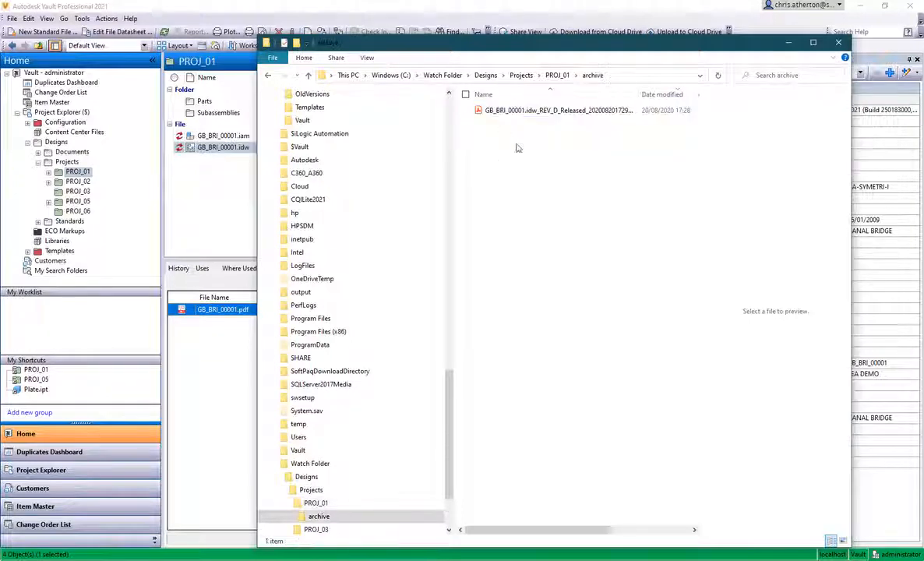